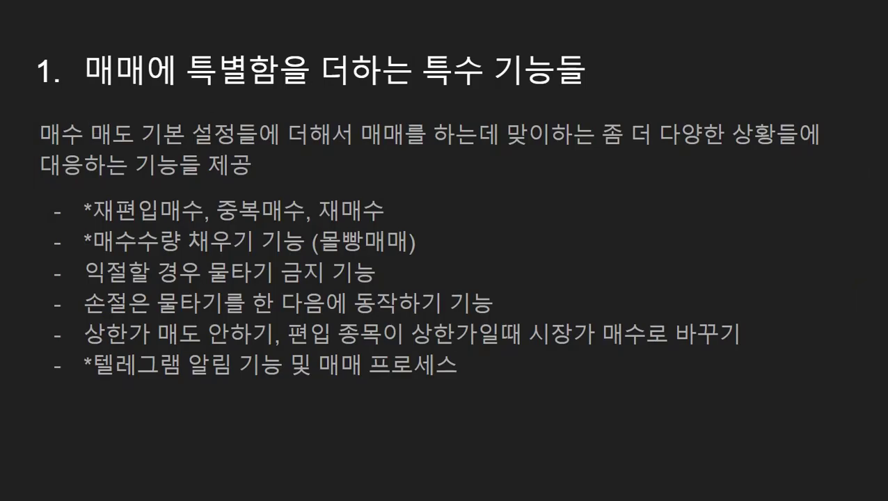
# - Show the slide on additional functions for condition-entered stocks, highlight its first item, and switch to the TTN trading program
pyautogui.press('Right')
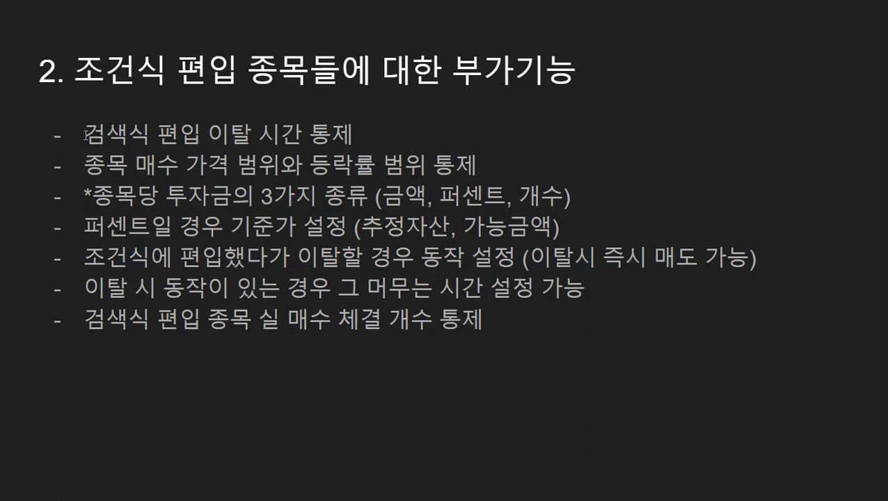
pyautogui.moveTo(85, 133); pyautogui.dragTo(202, 136)
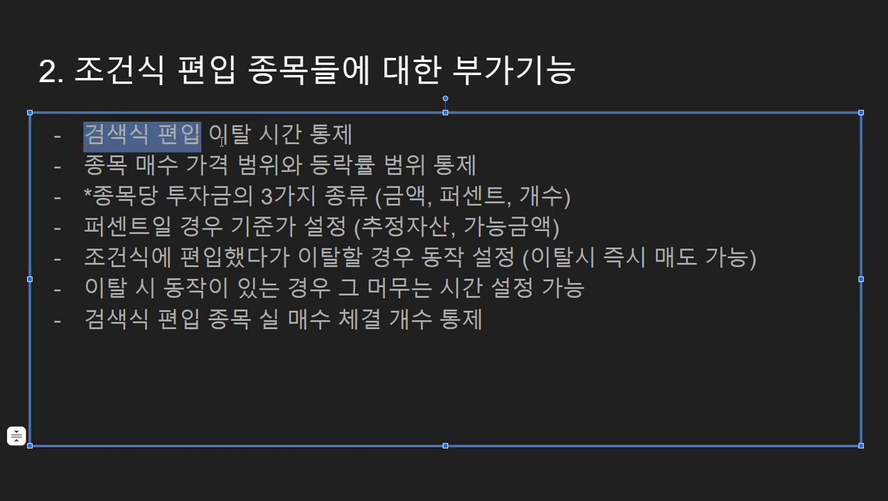
pyautogui.click(351, 136)
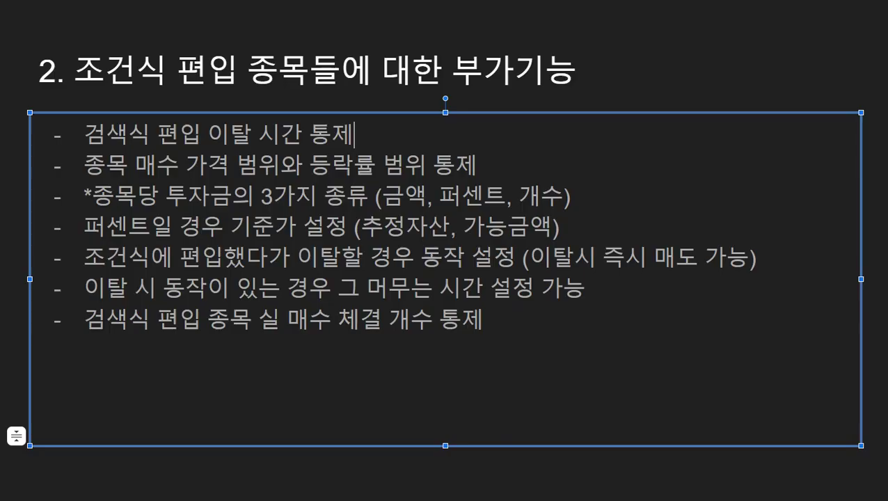
pyautogui.press('Escape')
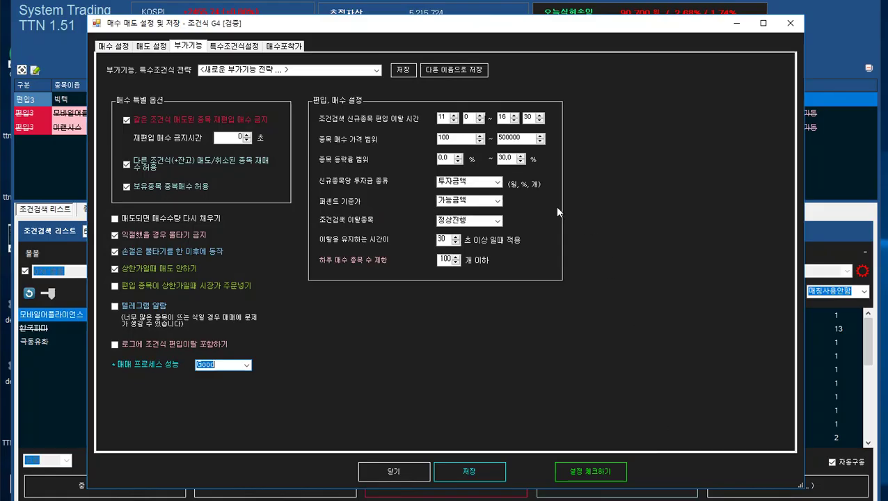
# - Try setting the start hour of 조건검색 신규종목 편입 이탈 시간 to 9, and close the settings without saving
pyautogui.click(454, 121)
pyautogui.click(453, 121)
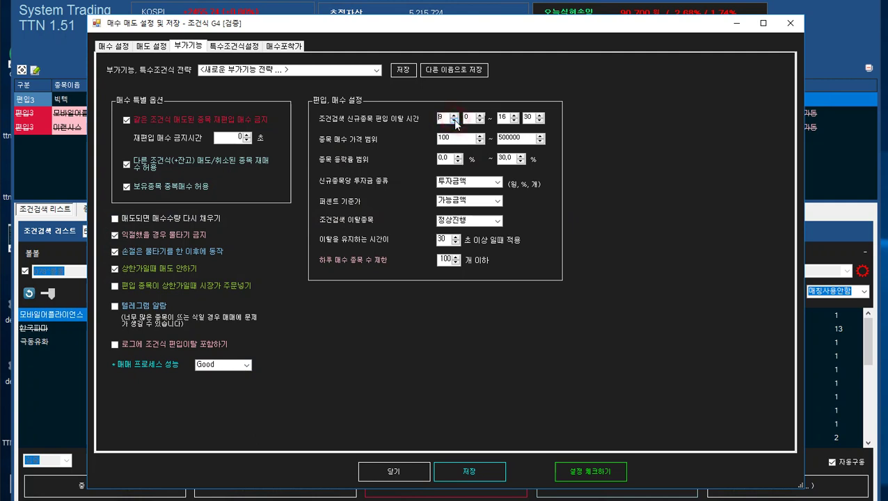
pyautogui.click(514, 121)
pyautogui.click(454, 115)
pyautogui.click(394, 471)
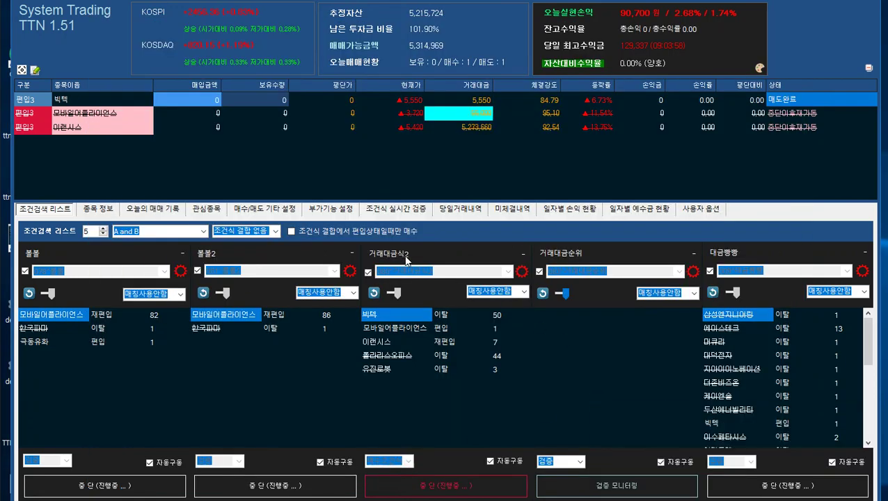
# - Examine the entry times of the 거래대금식2 stocks in the real-time condition verification, and return to the condition list
pyautogui.click(399, 208)
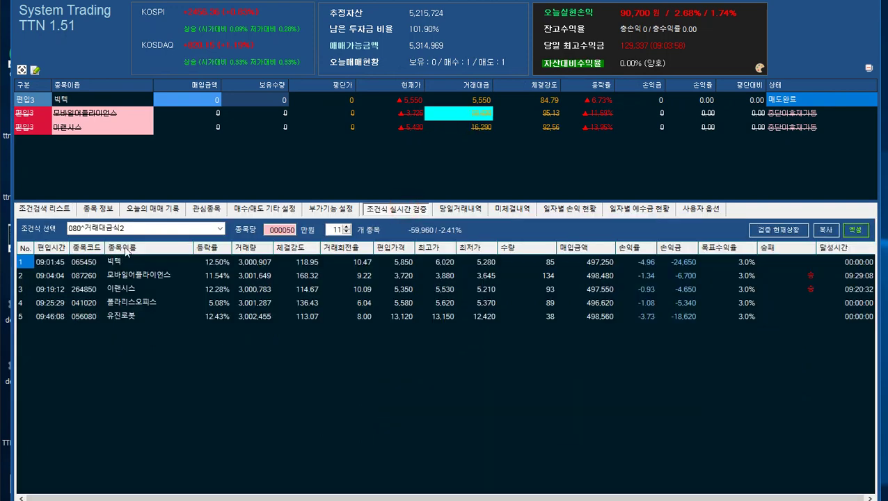
pyautogui.click(46, 263)
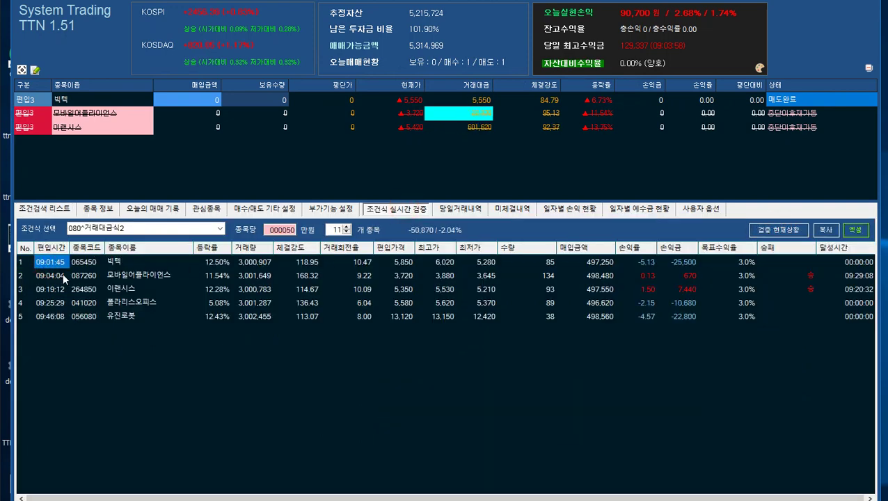
pyautogui.click(58, 212)
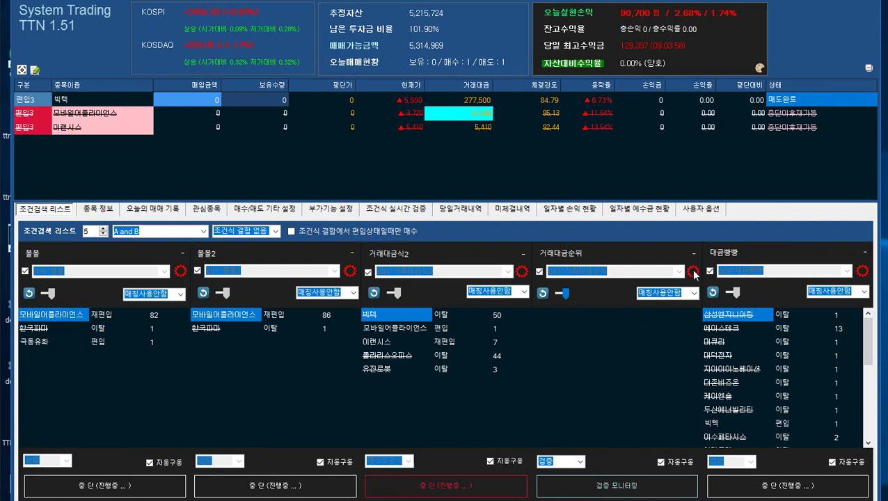
# - Set the start hour of 조건검색 신규종목 편입 이탈 시간 to 10 for the 거래대금순위 condition and save the settings
pyautogui.click(692, 270)
pyautogui.click(189, 46)
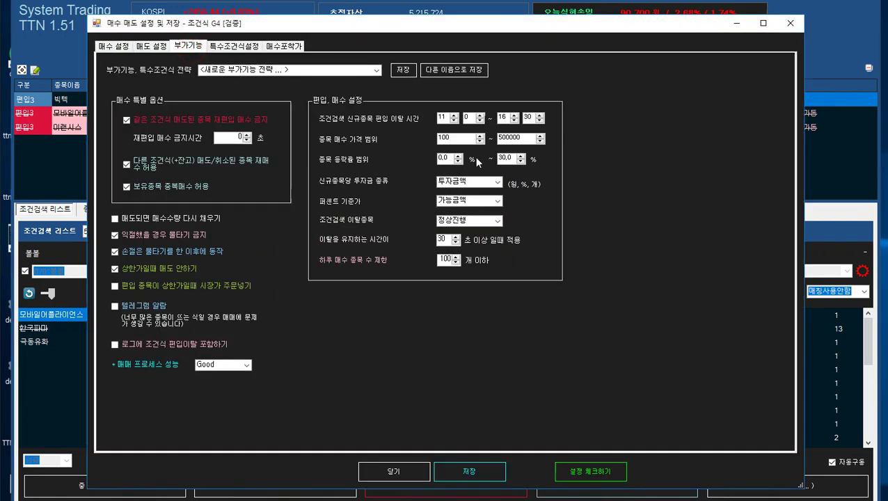
pyautogui.click(454, 122)
pyautogui.click(470, 470)
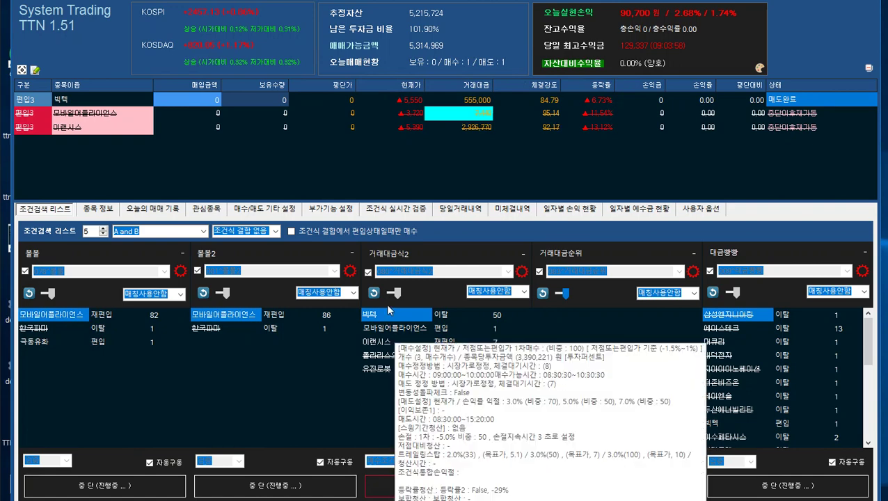
pyautogui.moveTo(388, 322)
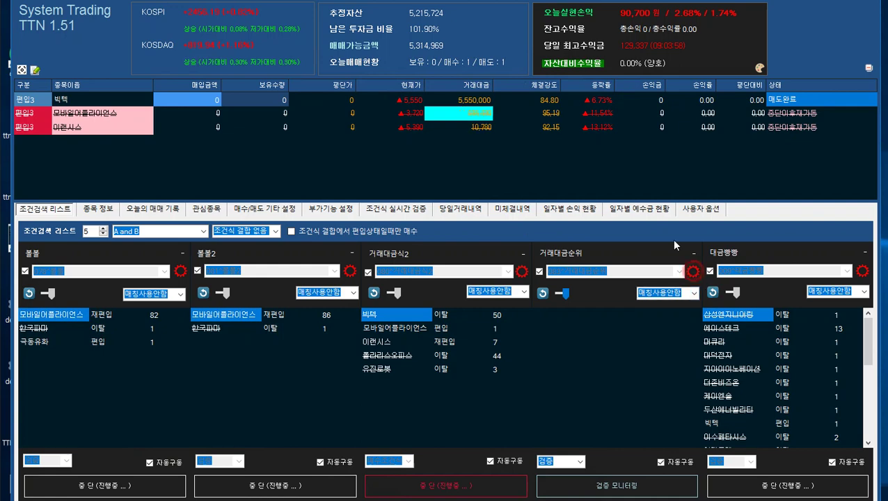
# - Set the start hour of 편입 매수시간 to 9 in the 거래대금순위 condition's buy settings
pyautogui.click(692, 270)
pyautogui.click(188, 46)
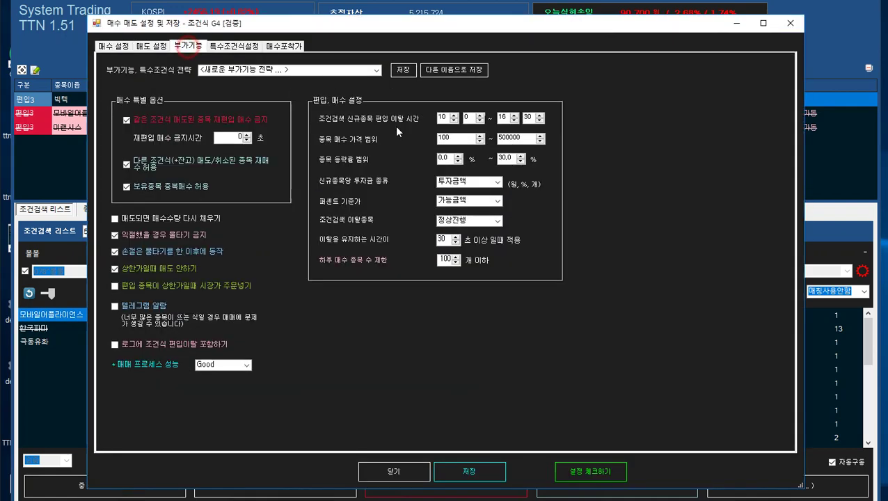
pyautogui.click(115, 45)
pyautogui.click(189, 133)
pyautogui.click(189, 134)
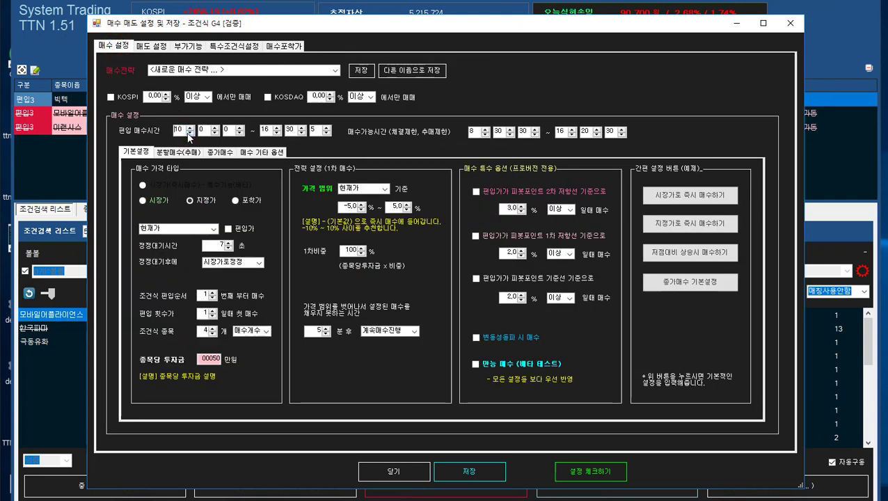
pyautogui.click(189, 134)
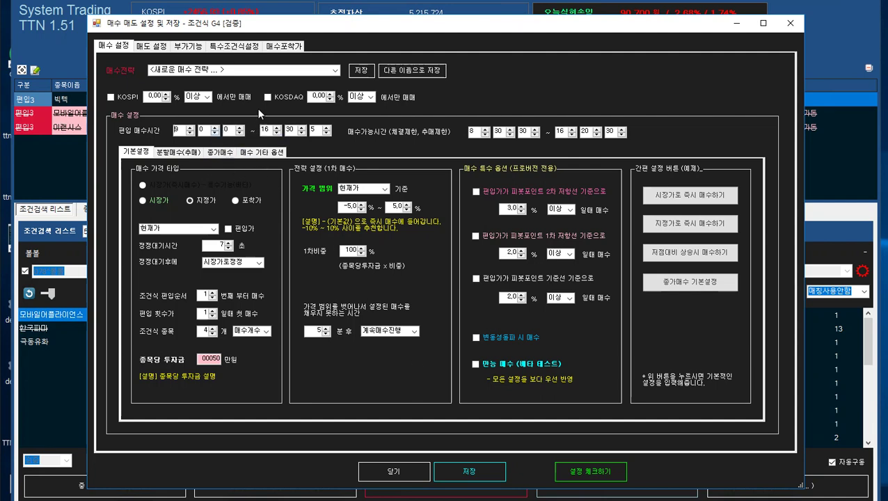
# - Check the additional-function time window, and set the end hour of 편입 매수시간 to 10 in the buy settings
pyautogui.click(189, 46)
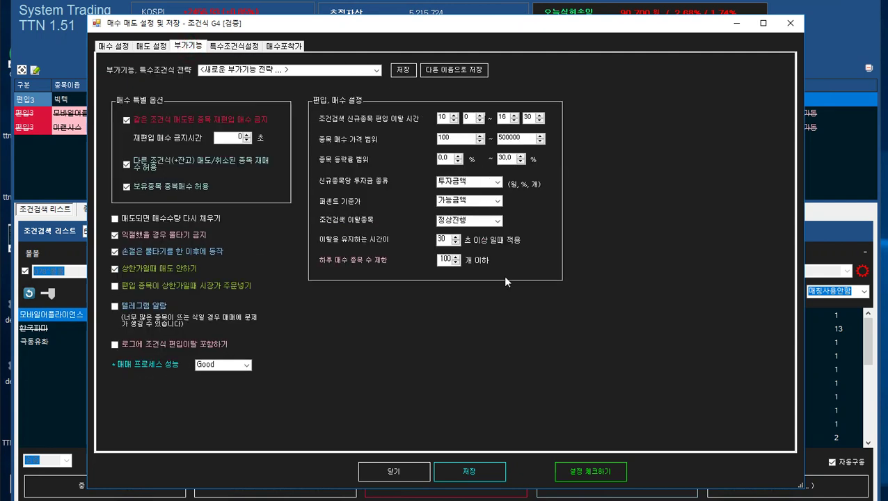
pyautogui.click(119, 48)
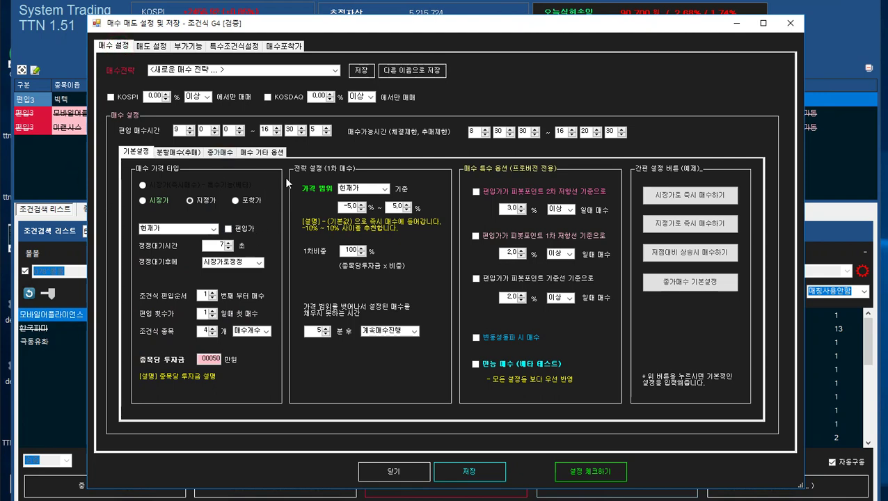
pyautogui.click(277, 133)
pyautogui.click(277, 134)
pyautogui.click(277, 134)
pyautogui.click(277, 133)
pyautogui.click(278, 133)
pyautogui.click(277, 133)
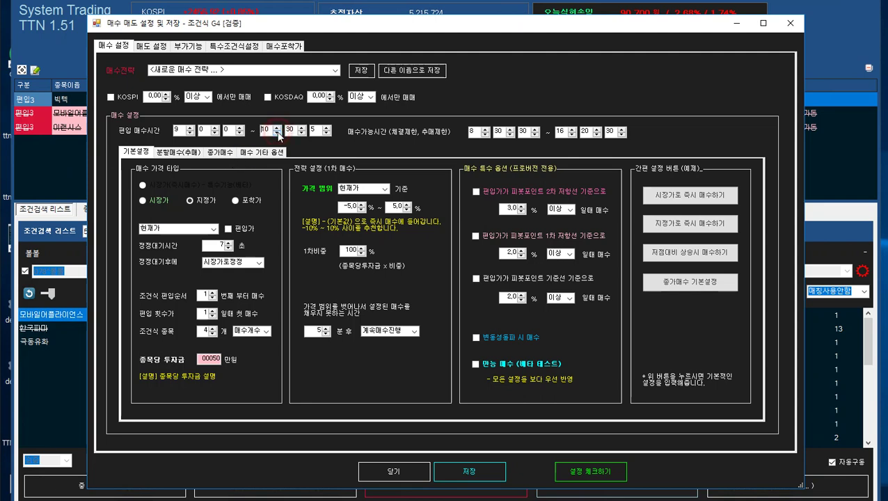
# - Set 조건검색 신규종목 편입 이탈 시간 to start at 9:05 and end at 15:30
pyautogui.click(193, 47)
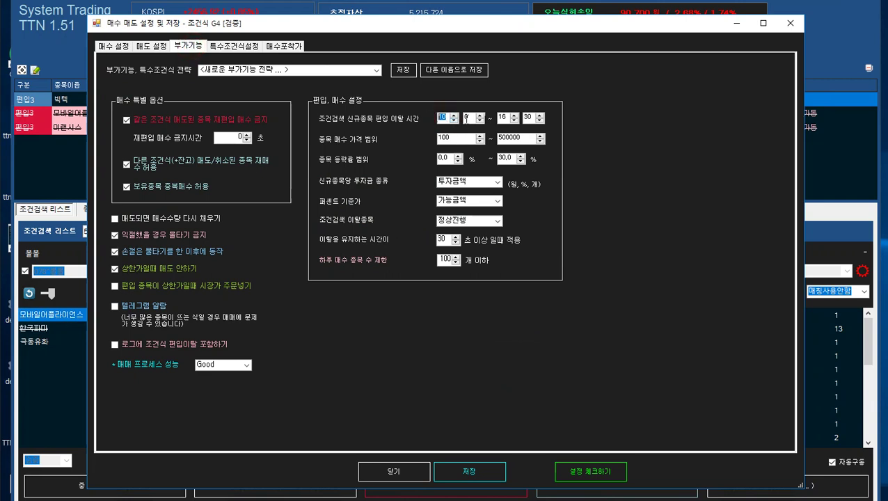
pyautogui.click(454, 121)
pyautogui.click(513, 121)
pyautogui.click(530, 117)
pyautogui.doubleClick(471, 117)
pyautogui.write('5')
pyautogui.click(503, 117)
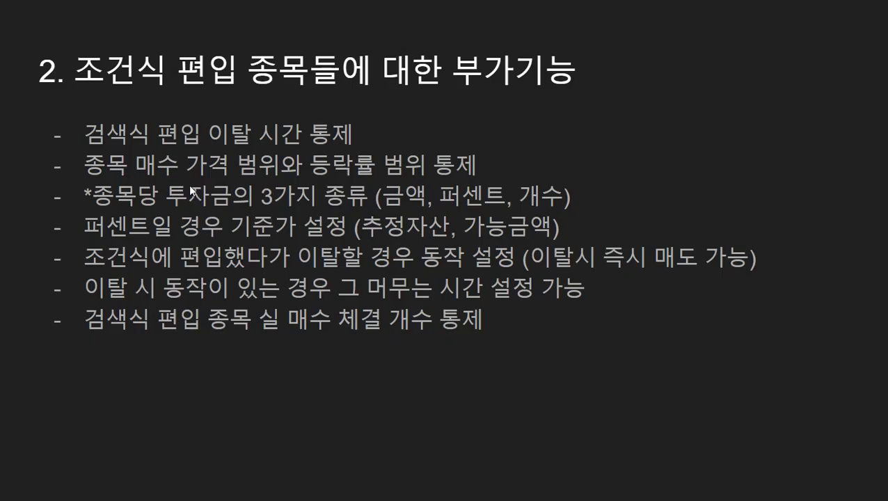
# - Try a 종목 매수 가격 범위 with an upper limit of 30000, and close the settings without saving
pyautogui.click(86, 166)
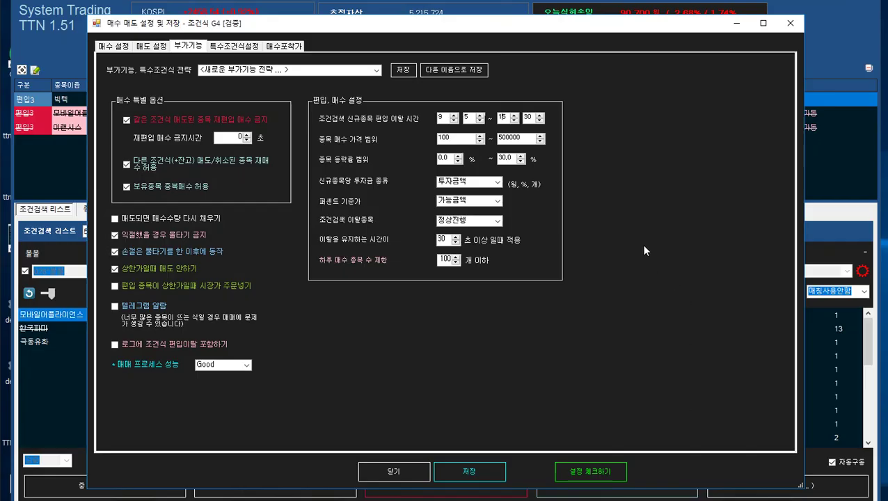
pyautogui.click(452, 138)
pyautogui.write('0')
pyautogui.doubleClick(527, 138)
pyautogui.write('30000')
pyautogui.click(453, 137)
pyautogui.click(415, 468)
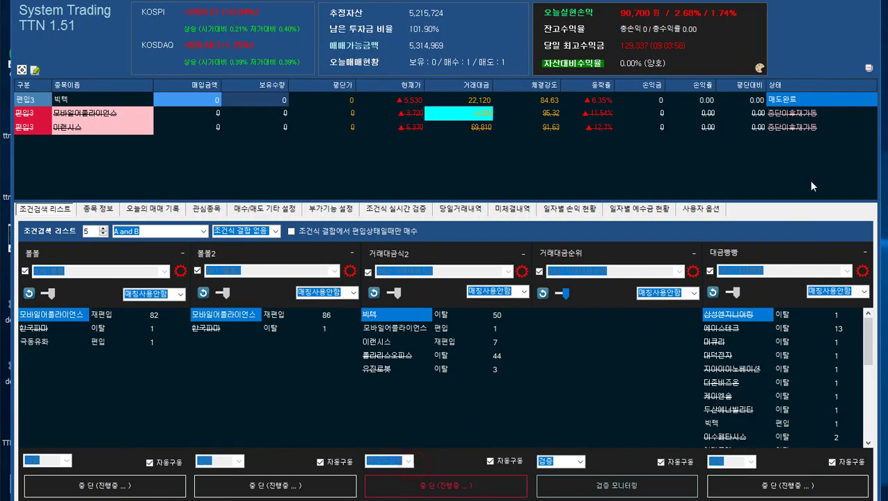
# - Examine the stock information of 모바일어플라이언스 and 이랜시스, and return to the condition list
pyautogui.doubleClick(801, 113)
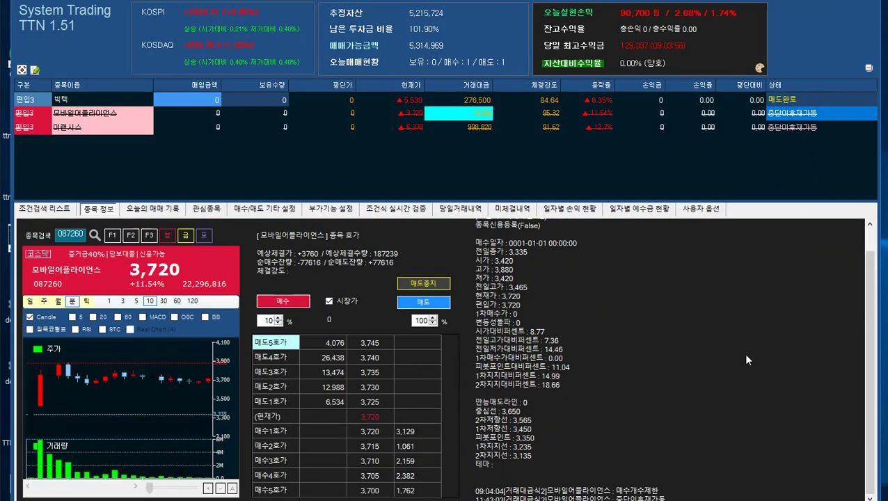
pyautogui.doubleClick(780, 126)
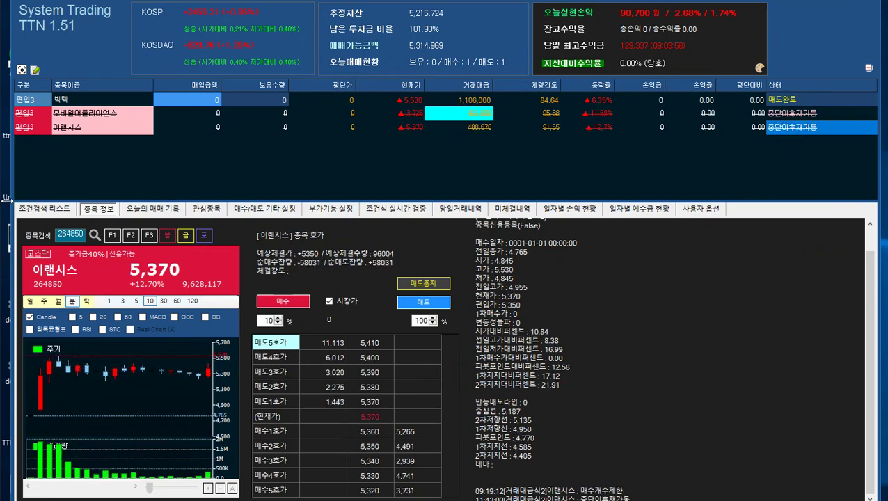
pyautogui.click(43, 209)
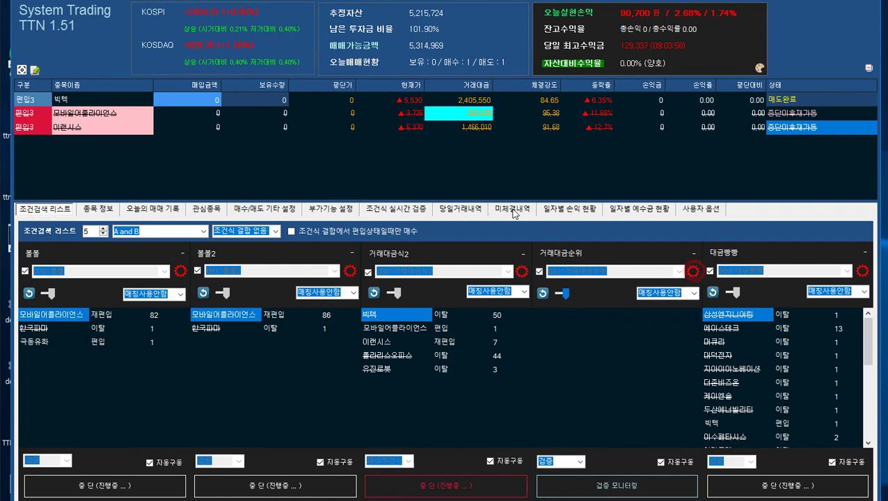
# - Review the entry time, purchase price range and fluctuation range in the 거래대금순위 condition's additional functions, and close the settings
pyautogui.click(693, 271)
pyautogui.click(188, 46)
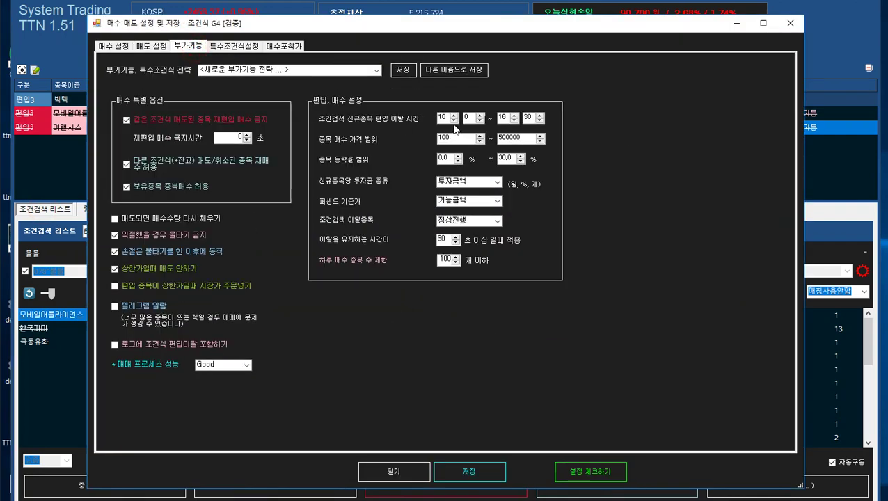
pyautogui.click(443, 118)
pyautogui.click(456, 138)
pyautogui.click(529, 137)
pyautogui.click(444, 158)
pyautogui.doubleClick(443, 158)
pyautogui.click(463, 135)
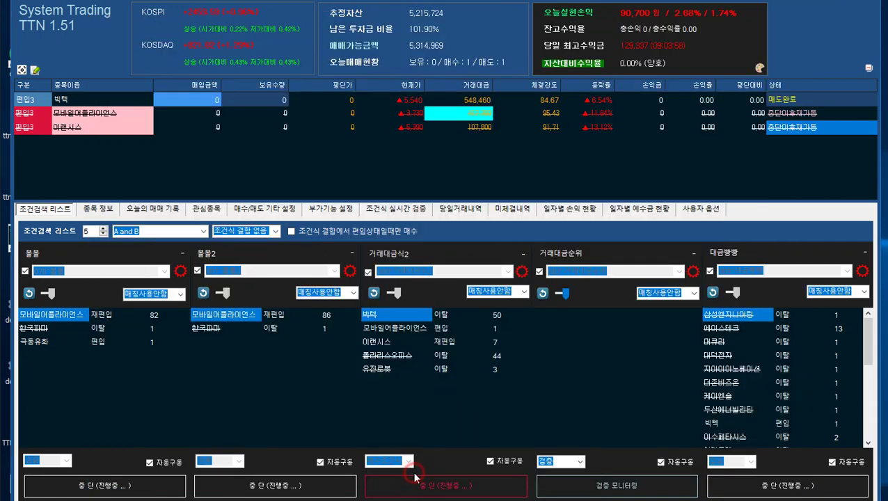
pyautogui.click(411, 473)
# - Examine the fluctuation rate of 모바일어플라이언스 in the 거래대금식2 real-time verification, and open its stock information
pyautogui.click(404, 328)
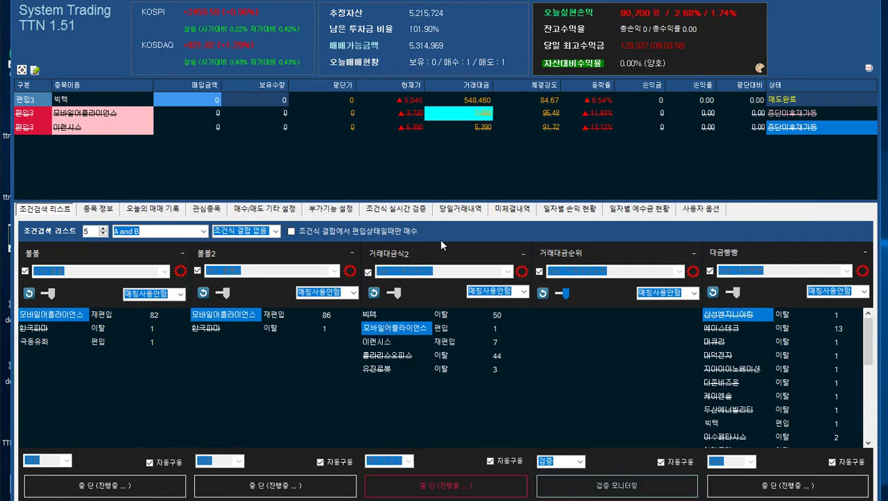
pyautogui.click(406, 211)
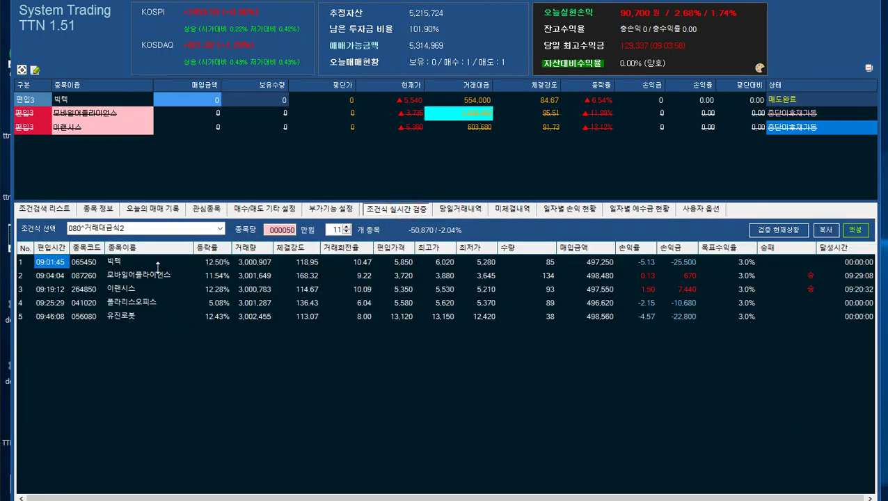
pyautogui.click(220, 275)
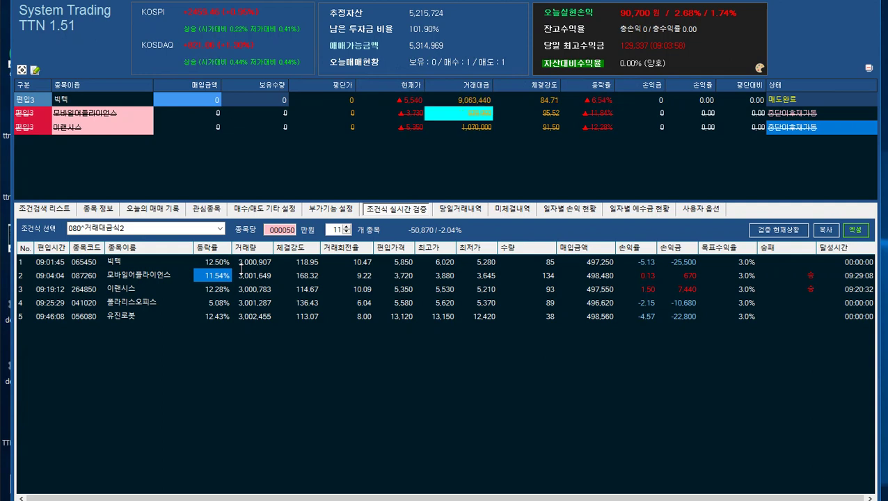
pyautogui.click(147, 277)
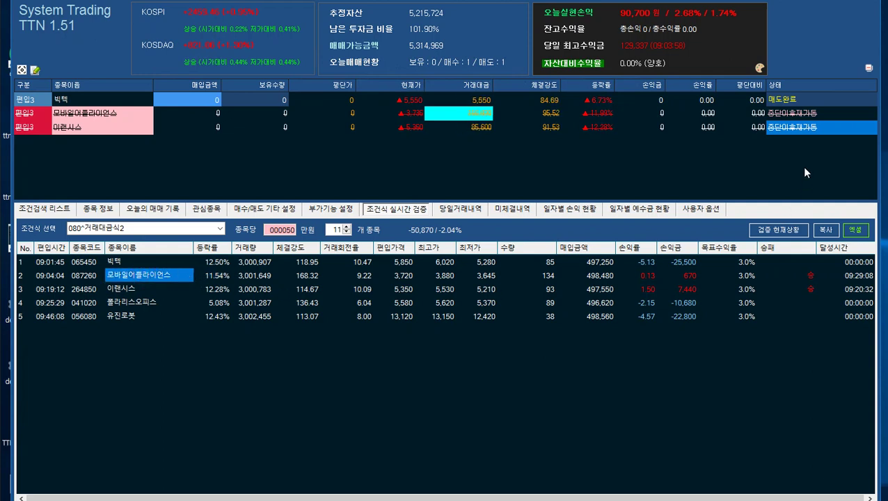
pyautogui.doubleClick(814, 114)
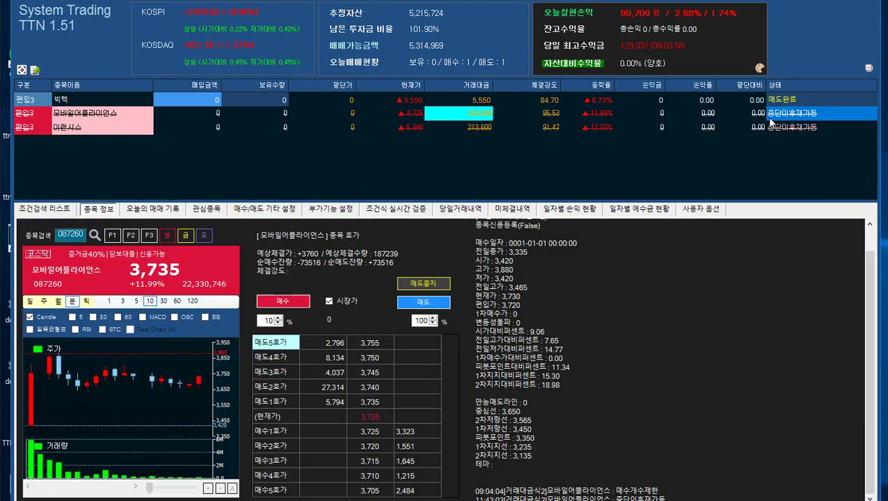
# - Return to the condition list and review the purchase price range and fluctuation range in the 거래대금순위 condition's additional functions
pyautogui.click(61, 209)
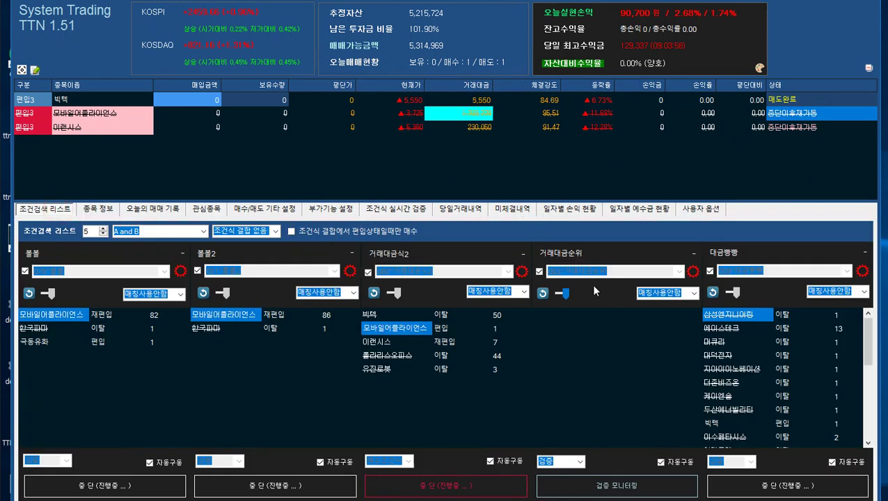
pyautogui.click(692, 273)
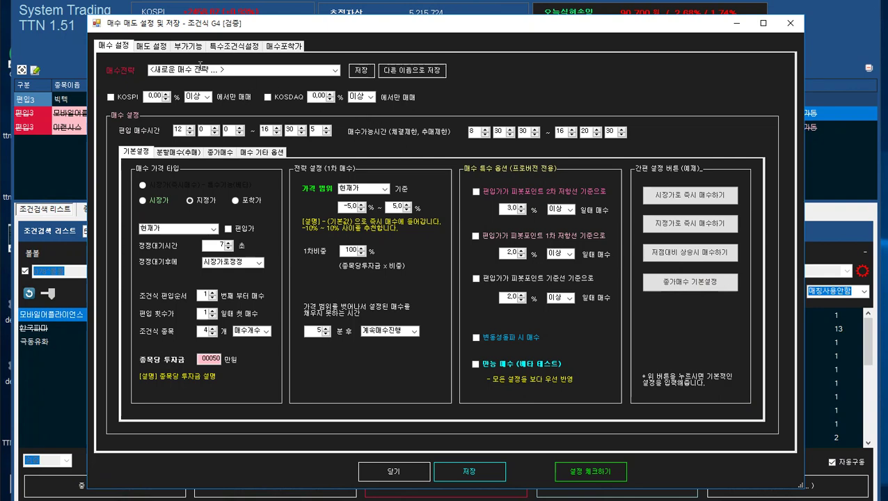
pyautogui.click(182, 46)
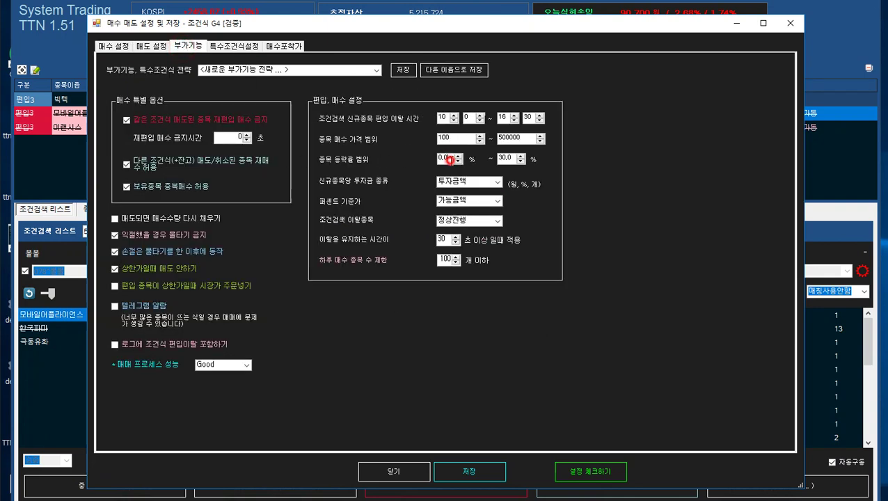
pyautogui.click(449, 139)
pyautogui.press('Tab')
pyautogui.click(509, 158)
pyautogui.moveTo(450, 159); pyautogui.dragTo(430, 160)
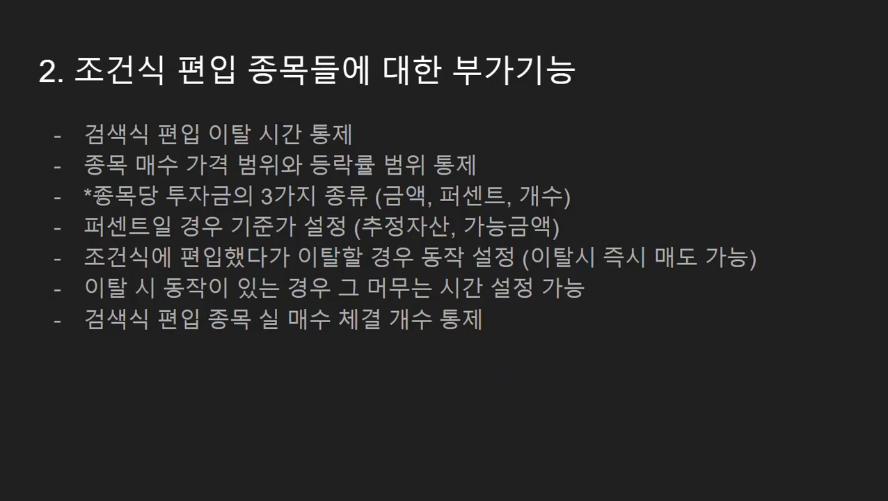
# - Switch to the slide on 조건식 편입 종목 부가기능 and highlight the per-stock investment types, percent base price and exit behaviour points
pyautogui.click(97, 196)
pyautogui.click(146, 197)
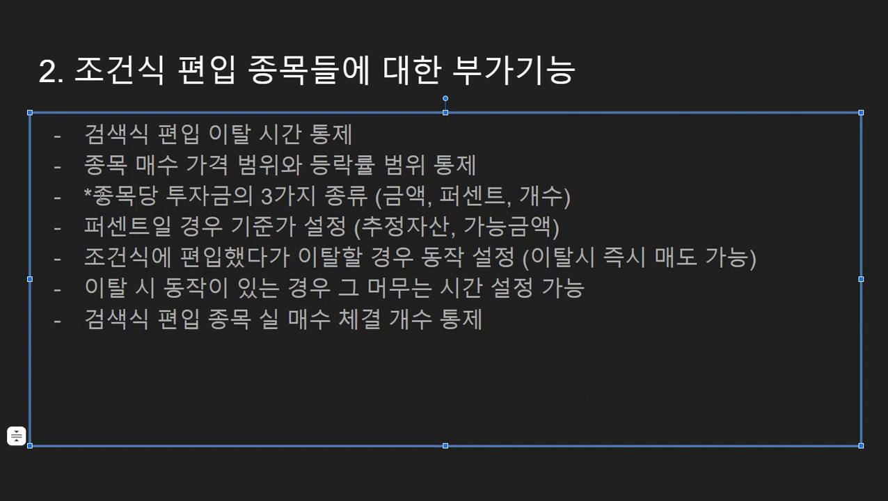
pyautogui.moveTo(97, 197); pyautogui.dragTo(231, 197)
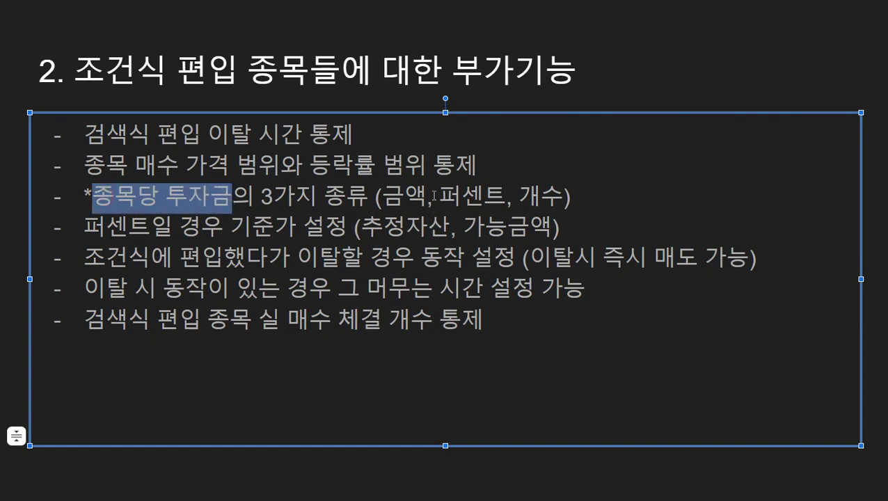
pyautogui.moveTo(439, 196); pyautogui.dragTo(554, 197)
pyautogui.click(583, 197)
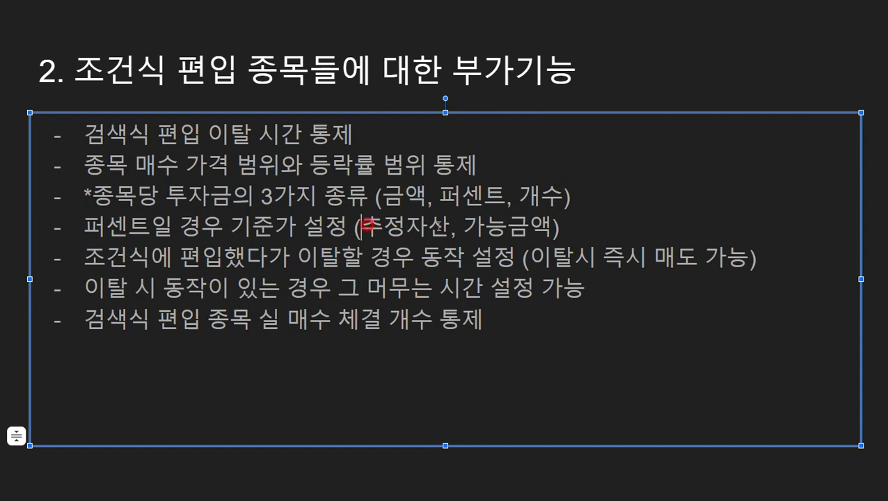
pyautogui.moveTo(361, 227); pyautogui.dragTo(551, 228)
pyautogui.click(392, 291)
pyautogui.moveTo(85, 258); pyautogui.dragTo(340, 258)
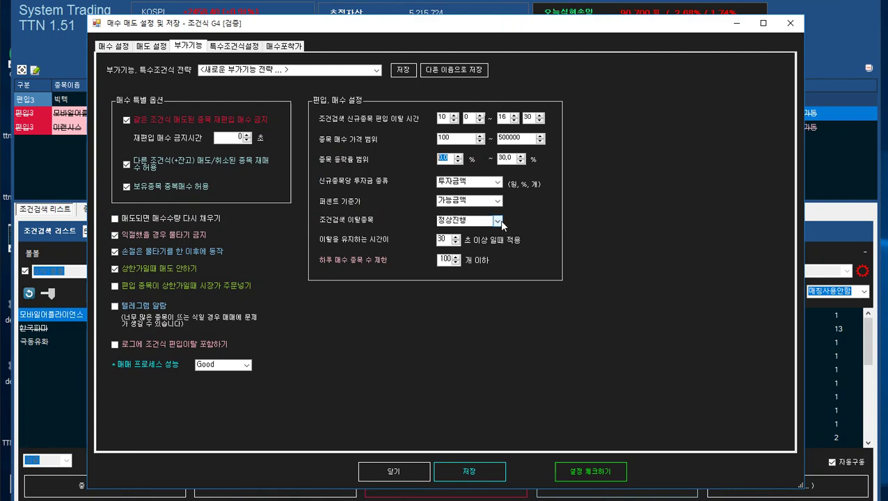
# - Close the 거래대금순위 settings without saving, and examine the entry and exit status of 빅텍 and 모바일어플라이언스 under 거래대금식2
pyautogui.click(410, 472)
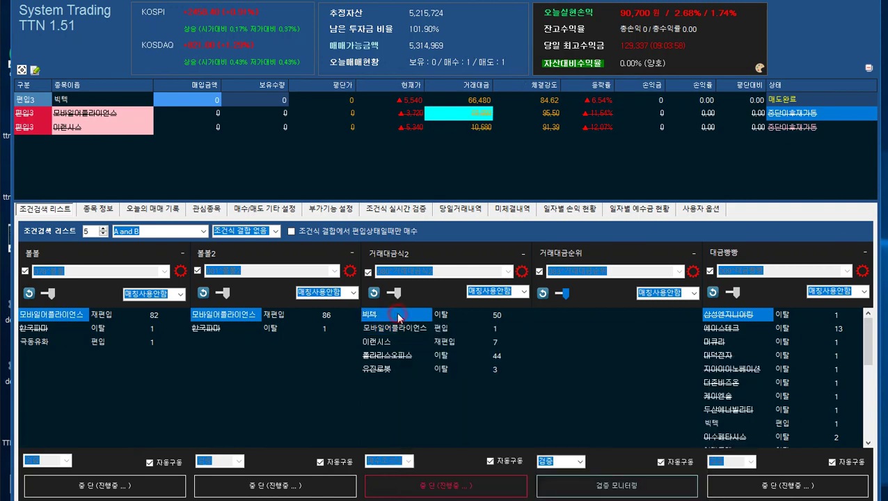
pyautogui.click(451, 316)
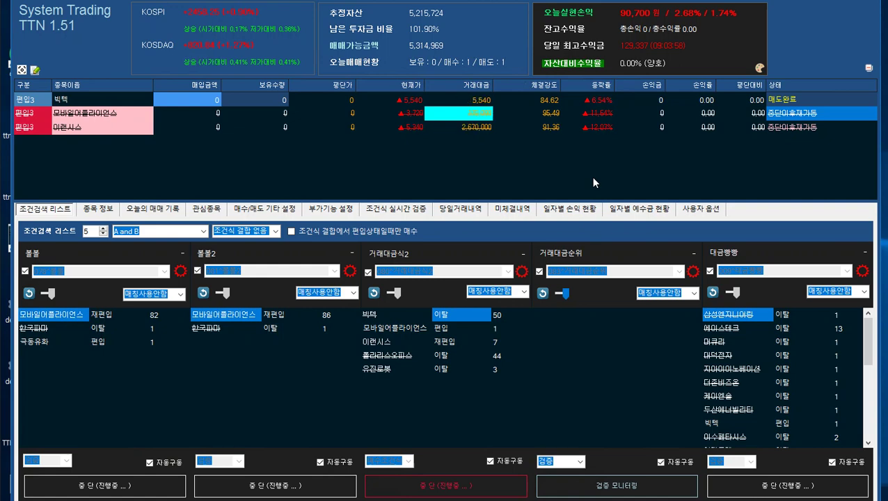
pyautogui.moveTo(415, 357)
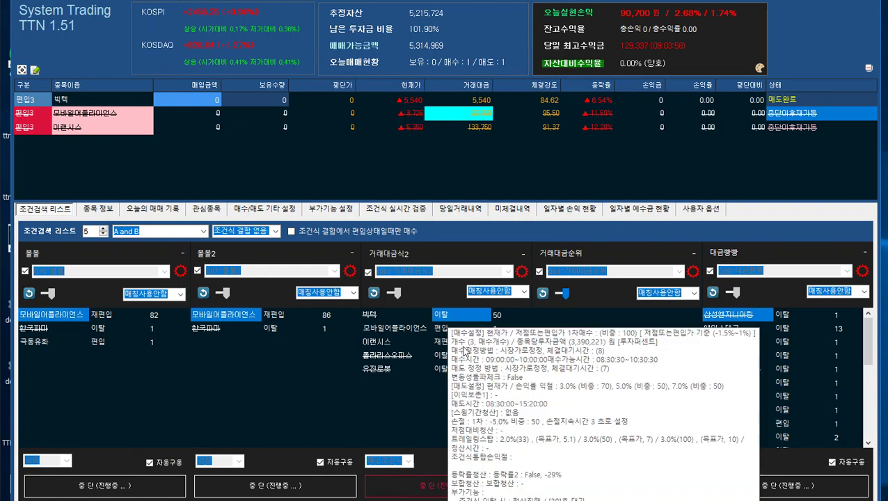
pyautogui.click(405, 334)
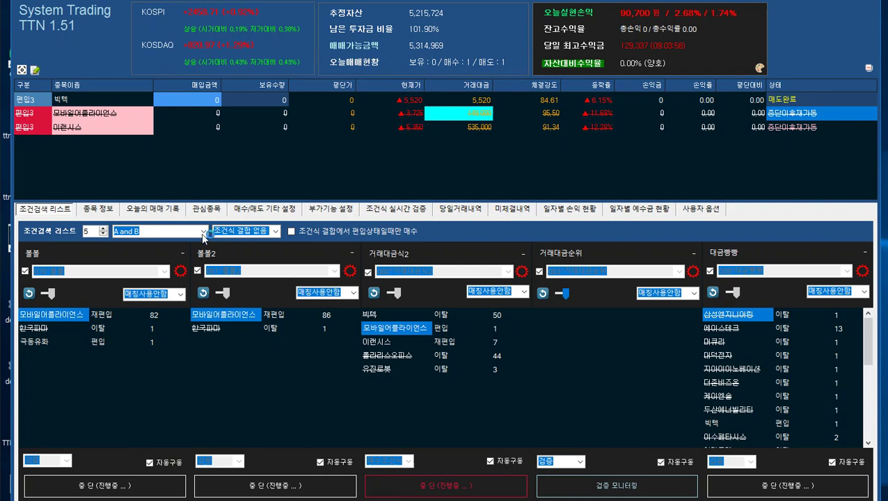
# - Examine the 30-minute chart of 모바일어플라이언스 in its stock information, and return to the condition list
pyautogui.click(99, 209)
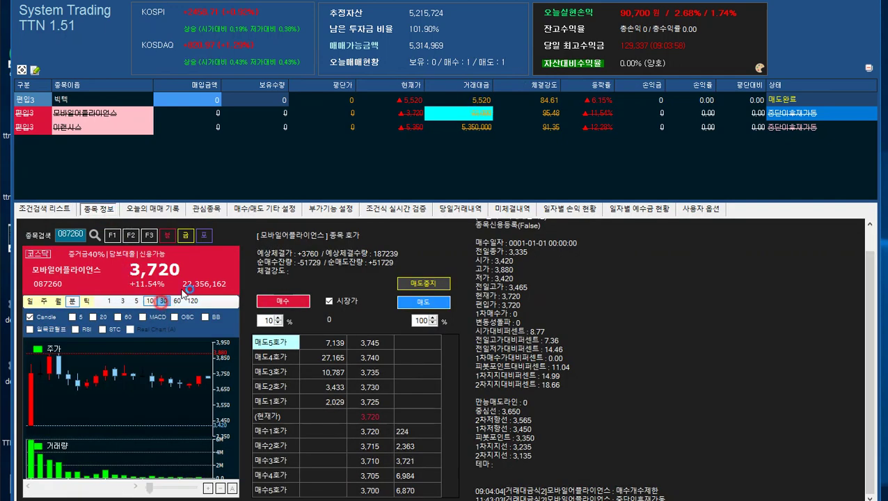
pyautogui.click(163, 301)
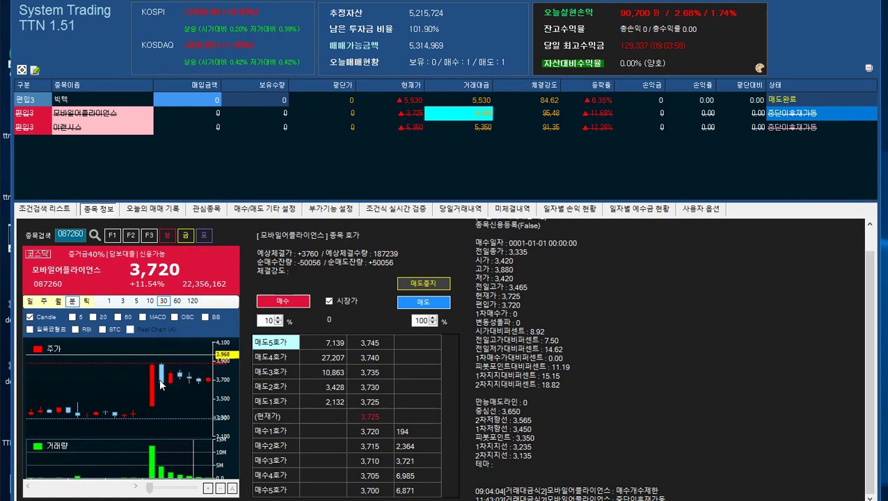
pyautogui.click(381, 212)
pyautogui.click(44, 208)
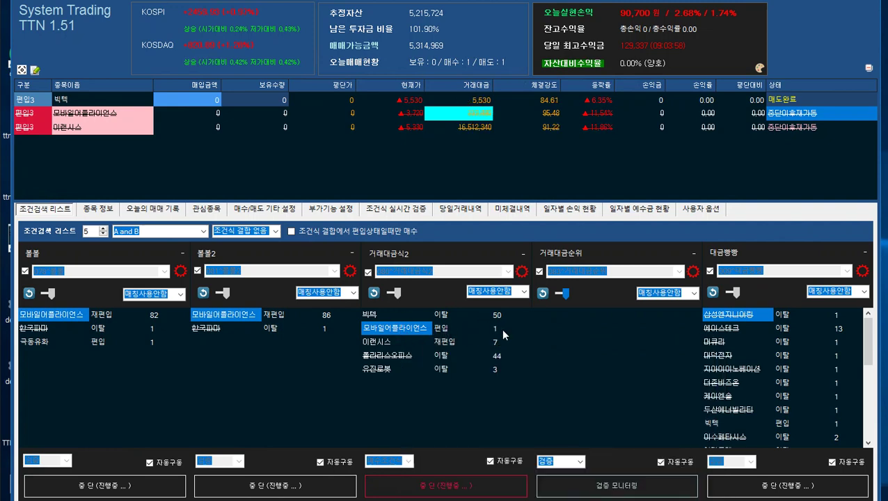
# - Examine the re-entry status of 이랜시스 and the entry of 빅텍 under 거래대금식2
pyautogui.click(392, 345)
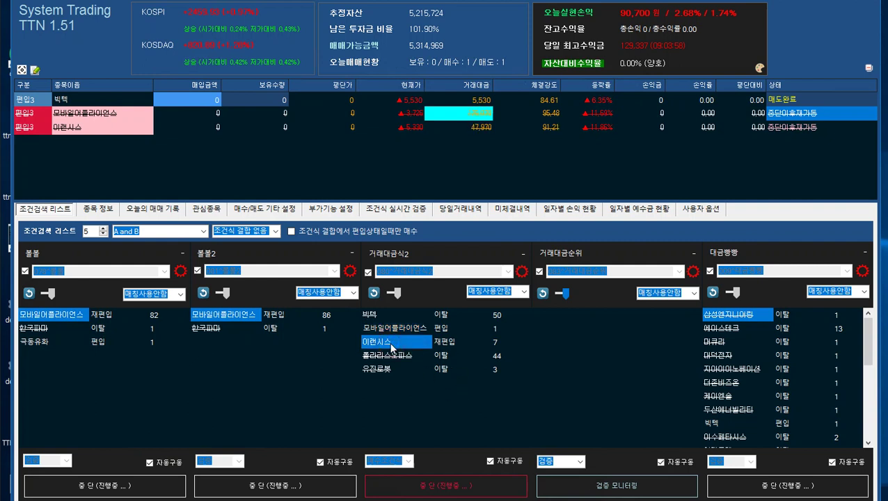
pyautogui.click(448, 342)
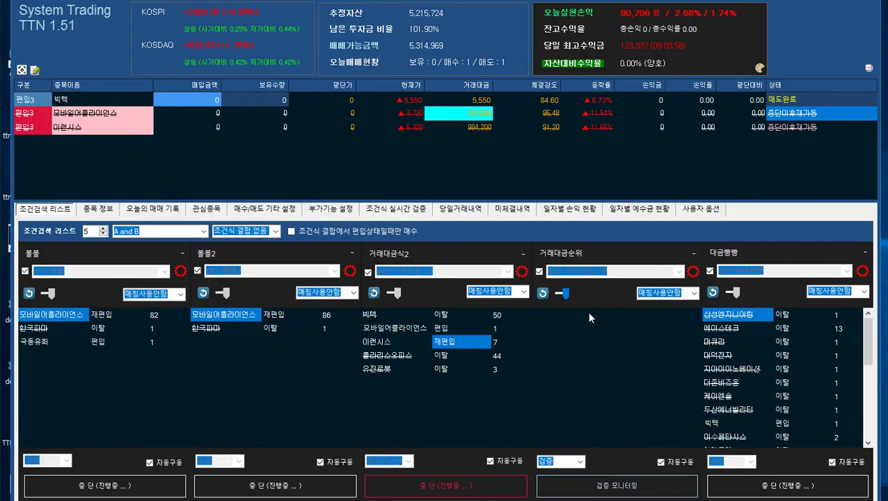
pyautogui.click(400, 316)
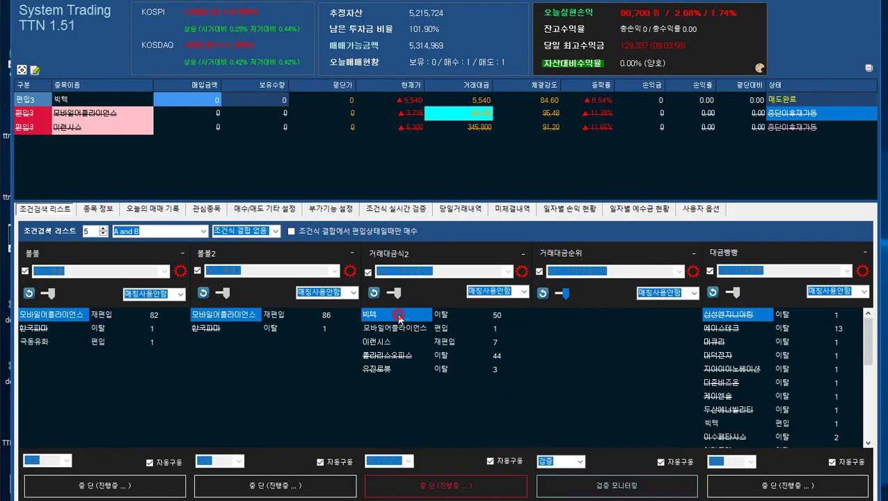
# - In the 거래대금순위 additional functions, try 매수중지전량매도 for 조건검색 이탈종목, and set it back to 정상진행
pyautogui.click(693, 272)
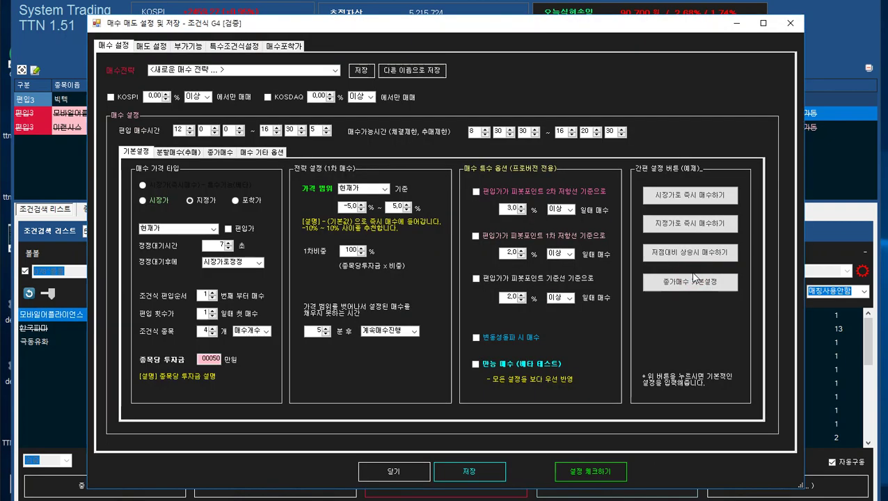
pyautogui.click(188, 46)
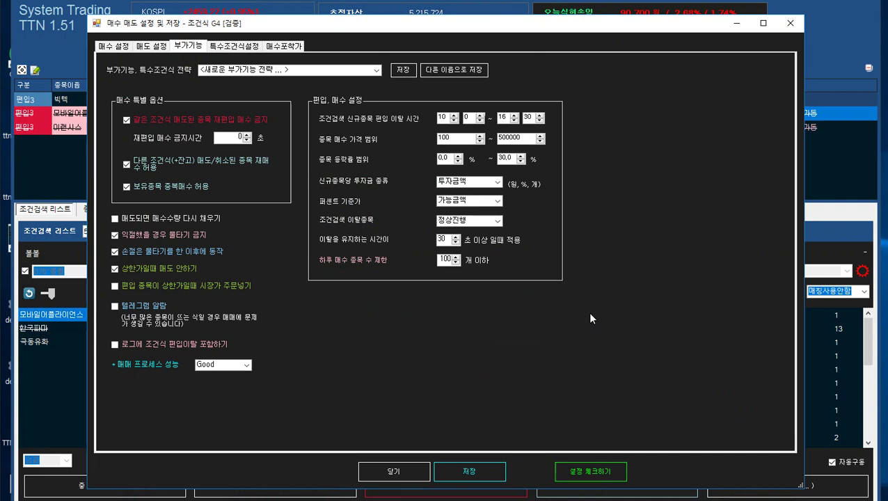
pyautogui.click(497, 220)
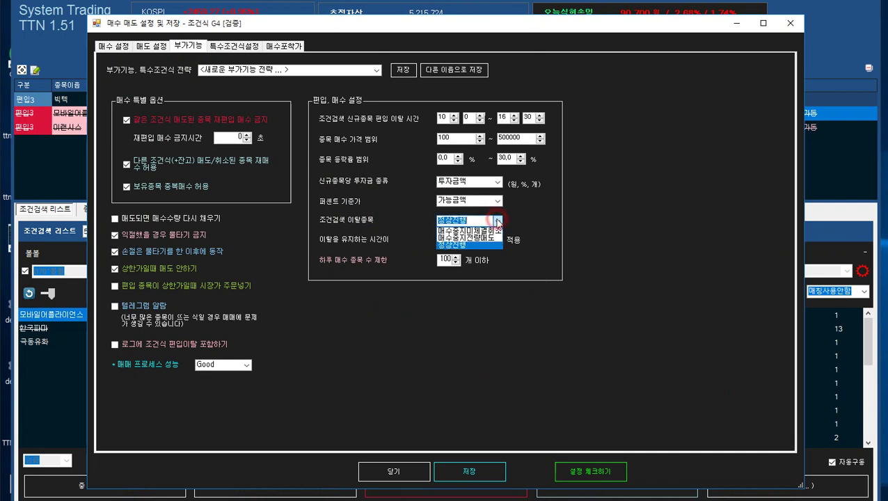
pyautogui.click(493, 238)
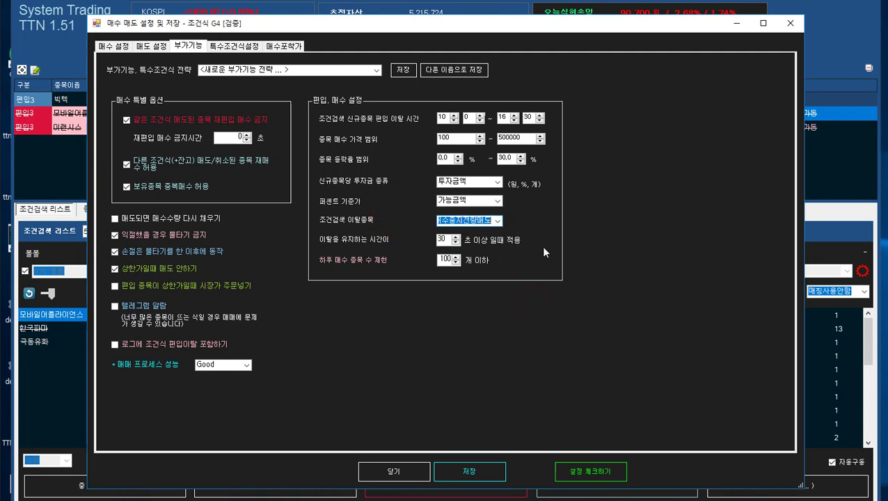
pyautogui.click(498, 221)
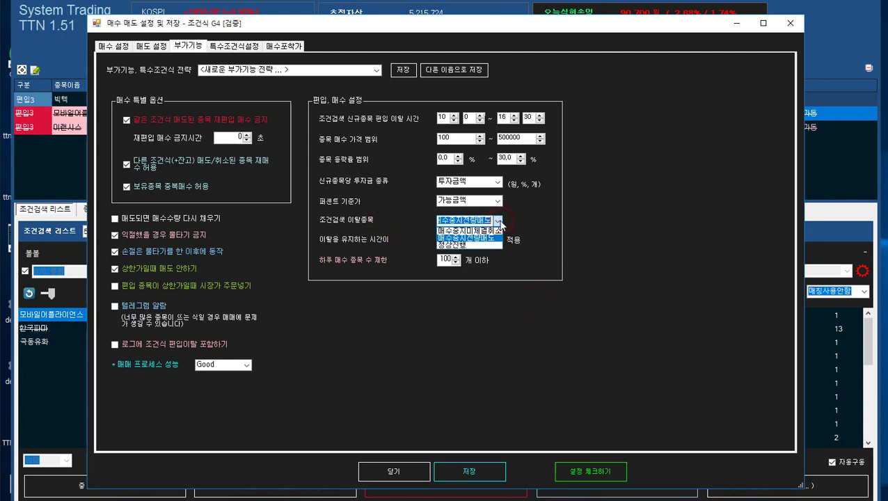
pyautogui.click(479, 244)
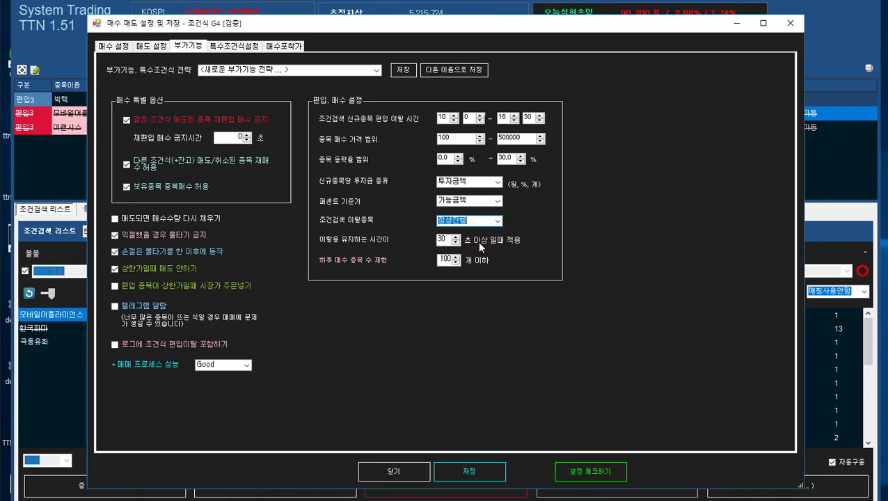
# - Try 매수중지미체결취소 and 매수중지전량매도 for 조건검색 이탈종목, and close the settings without saving
pyautogui.click(498, 221)
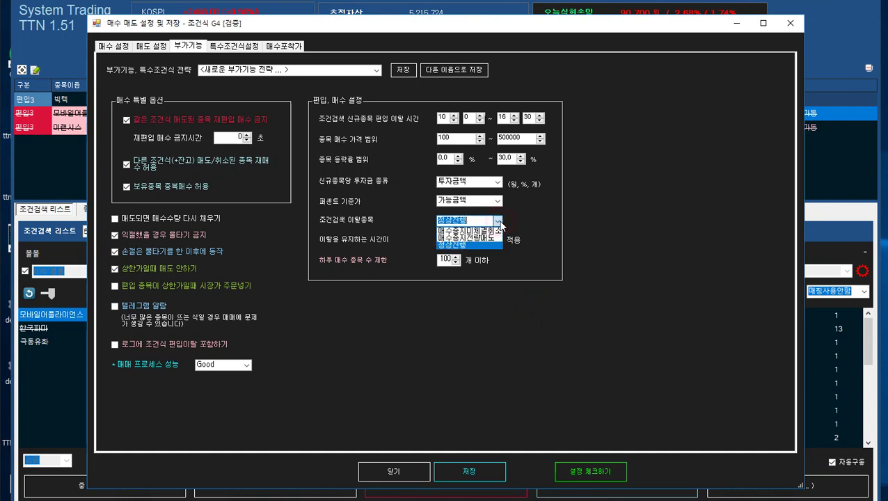
pyautogui.click(480, 229)
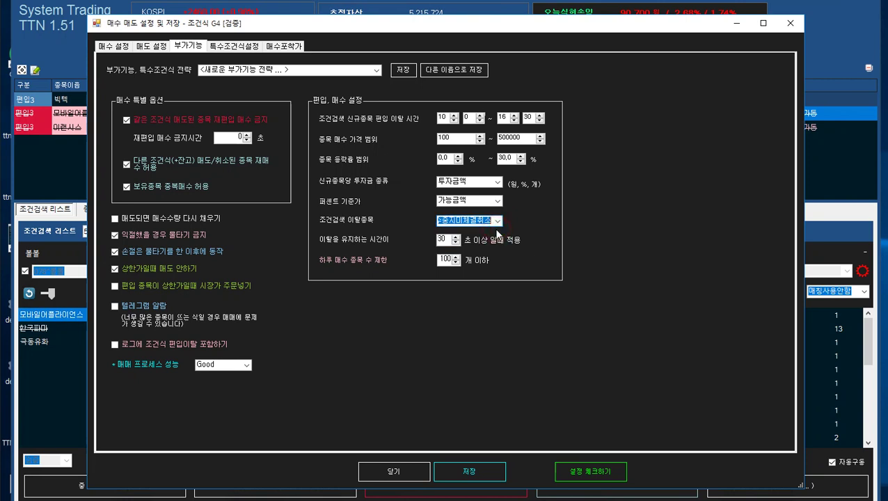
pyautogui.click(562, 246)
pyautogui.click(497, 220)
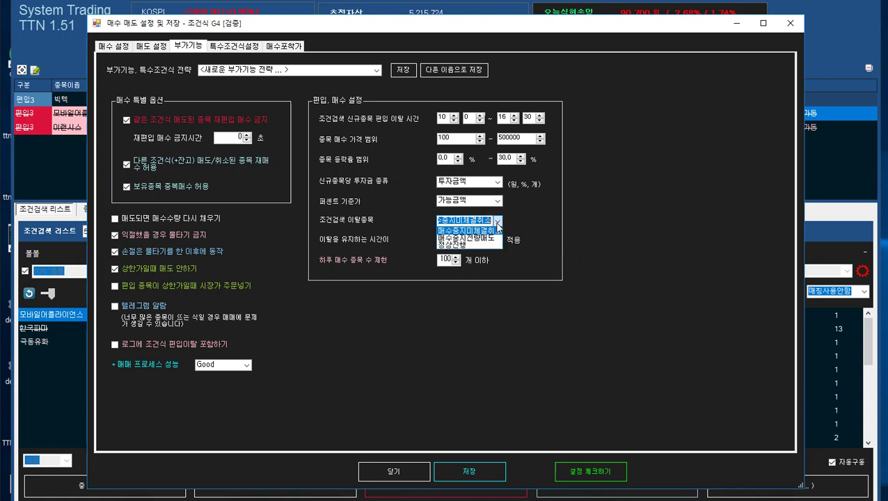
pyautogui.click(449, 238)
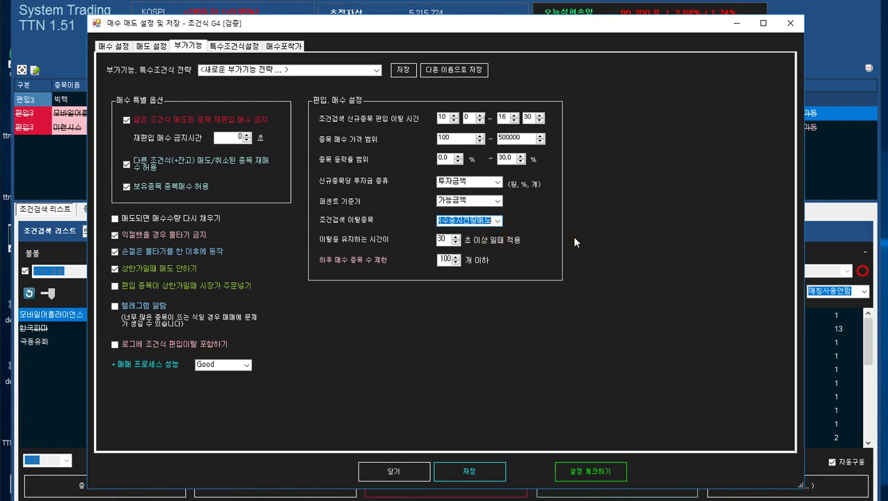
pyautogui.click(393, 473)
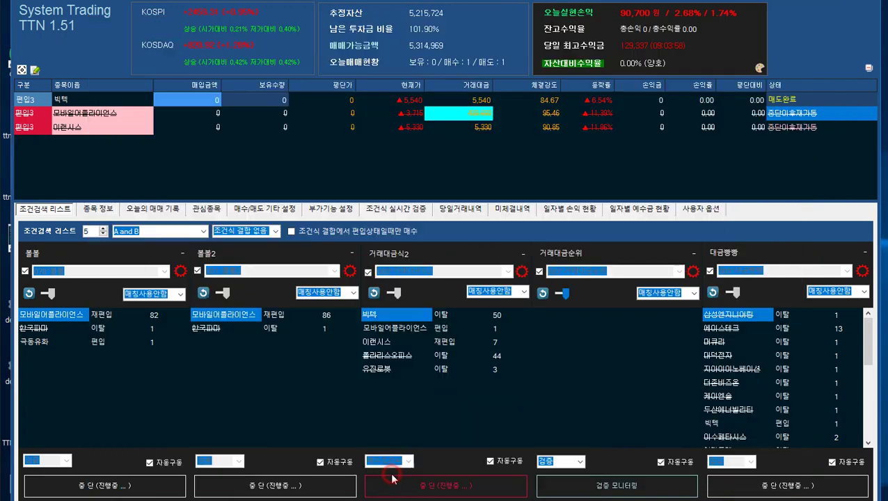
# - Examine 모바일어플라이언스 in the trading list and under 거래대금식2, along with the exit status of 빅텍
pyautogui.click(404, 329)
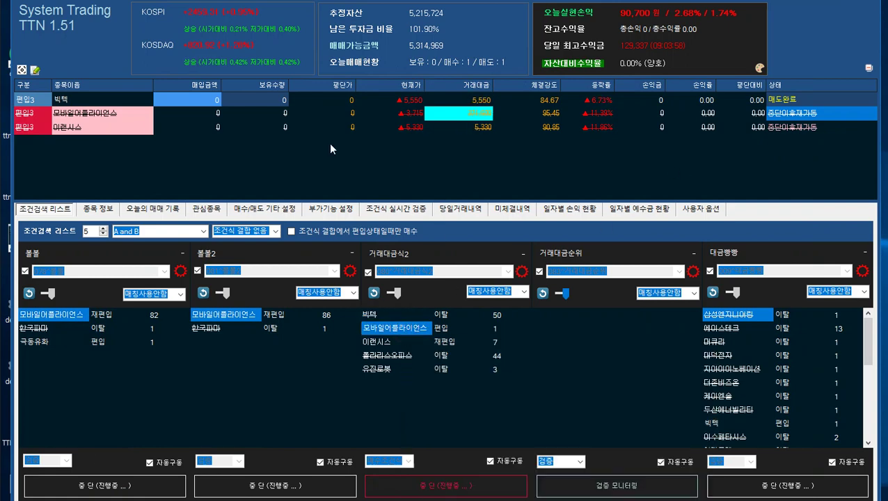
pyautogui.doubleClick(91, 117)
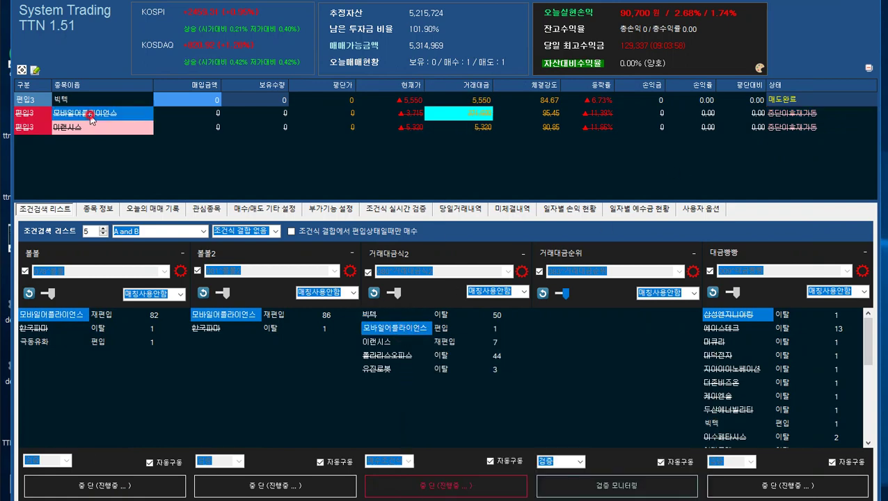
pyautogui.click(64, 208)
pyautogui.moveTo(449, 335)
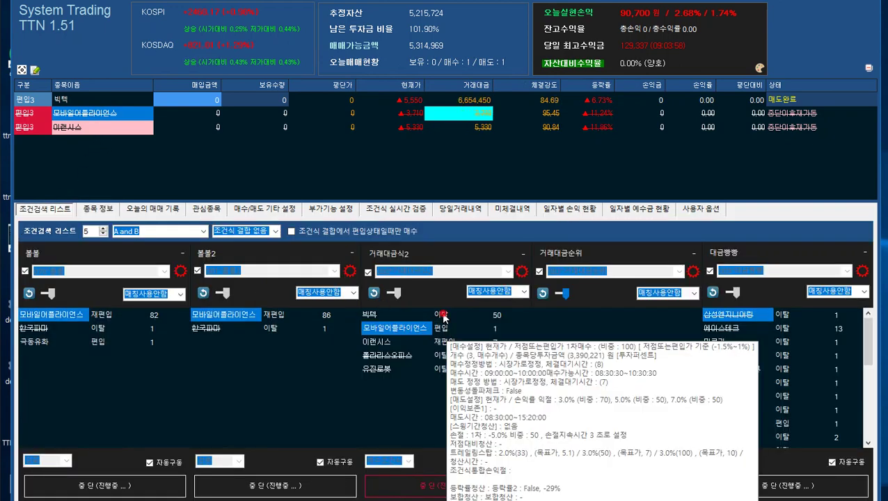
pyautogui.click(441, 315)
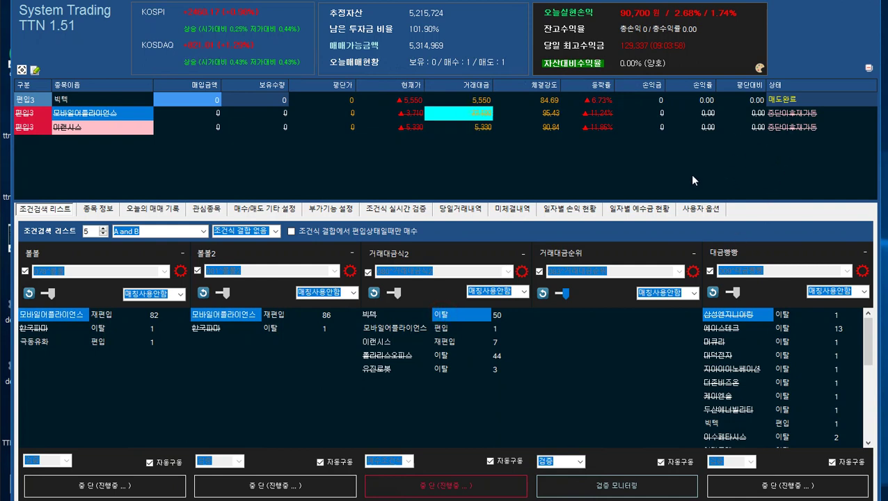
# - Open the additional functions of the 거래대금순위 condition and examine the 종목 매수 가격 범위 setting
pyautogui.click(694, 270)
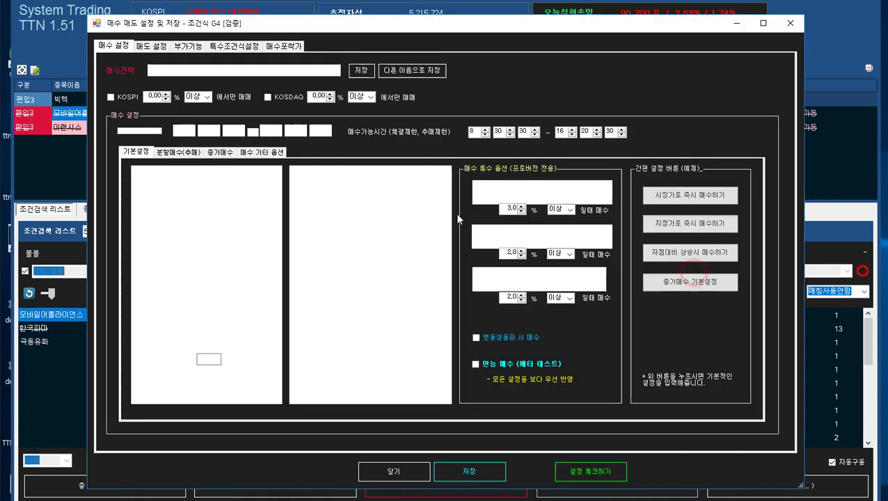
pyautogui.click(189, 47)
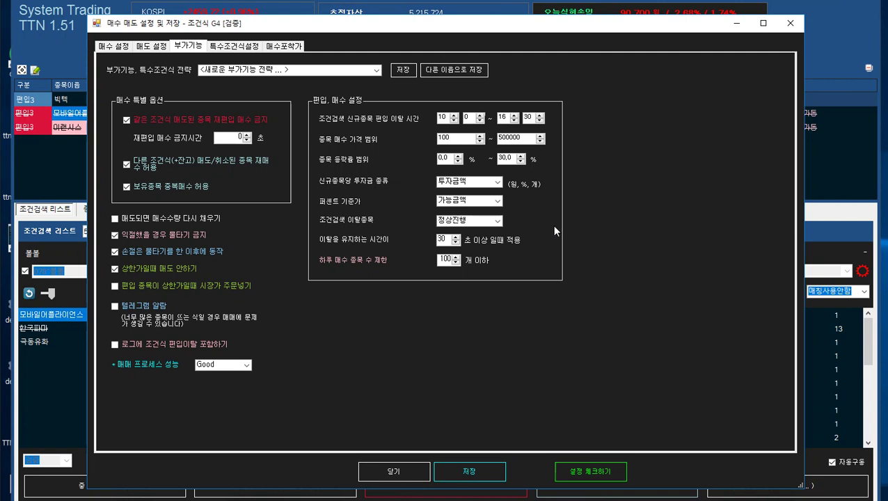
pyautogui.click(465, 138)
pyautogui.click(521, 137)
pyautogui.click(624, 176)
# - Examine the 분할매도 settings and the list of additional-function strategies, and close the settings without saving
pyautogui.click(151, 47)
pyautogui.click(168, 129)
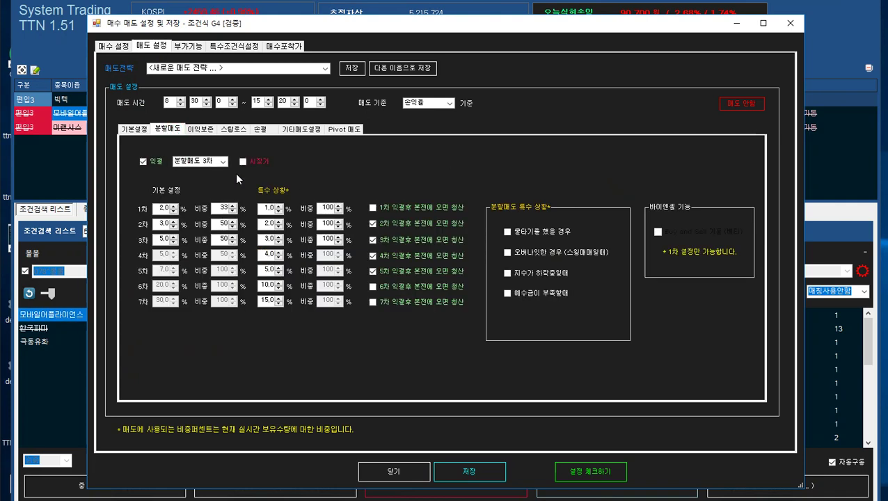
pyautogui.click(189, 47)
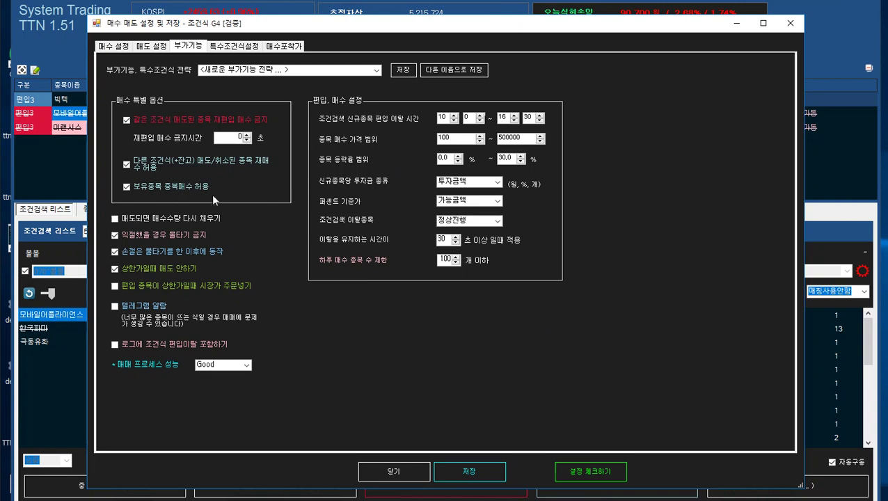
pyautogui.click(376, 71)
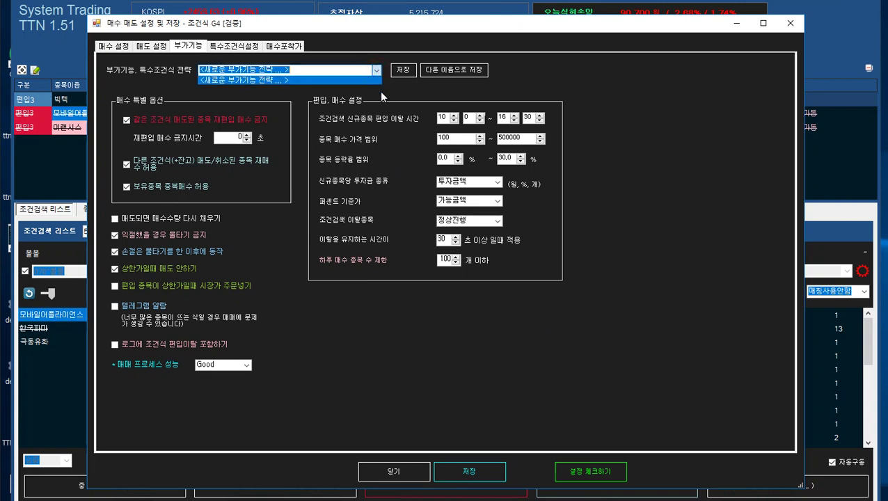
pyautogui.click(387, 87)
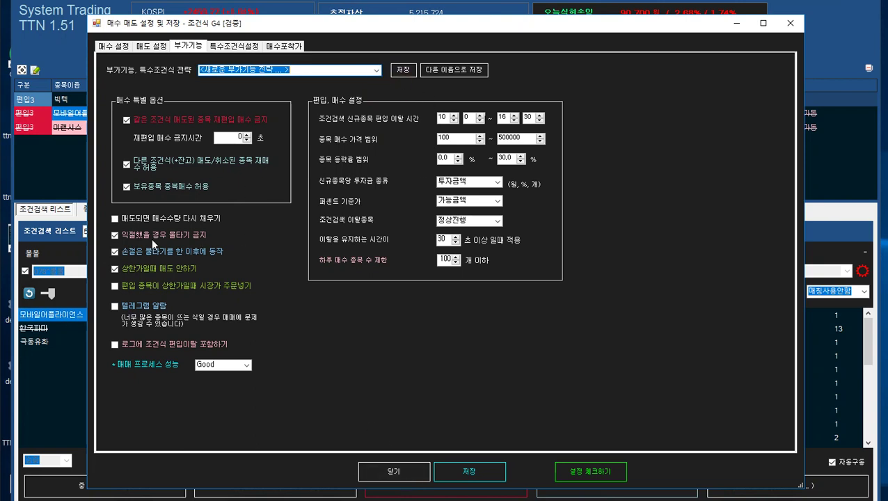
pyautogui.click(376, 470)
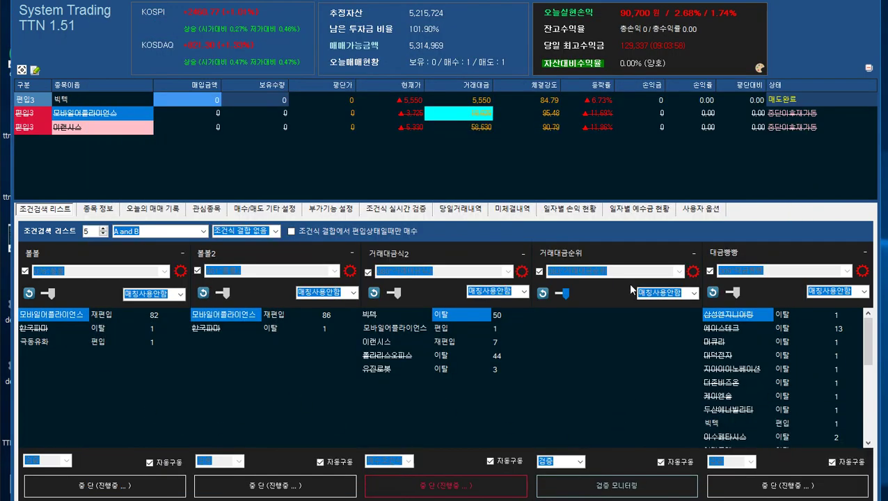
# - Examine the exit hold time and the 조건검색 이탈종목 options of 거래대금순위, and close the settings without saving
pyautogui.click(610, 170)
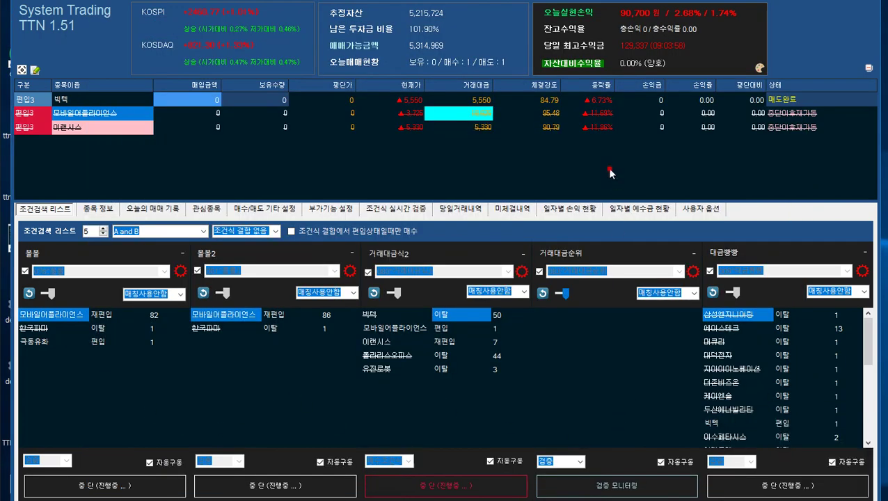
pyautogui.click(693, 271)
pyautogui.click(187, 46)
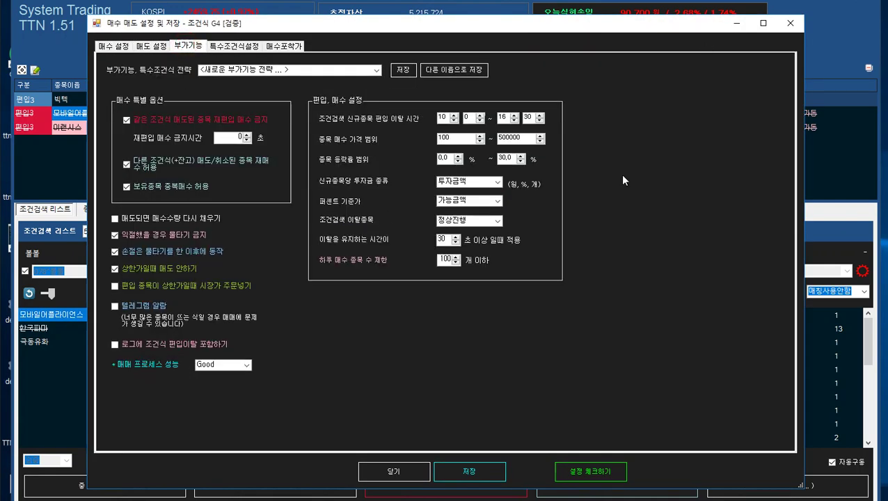
pyautogui.moveTo(447, 239); pyautogui.dragTo(420, 244)
pyautogui.click(497, 220)
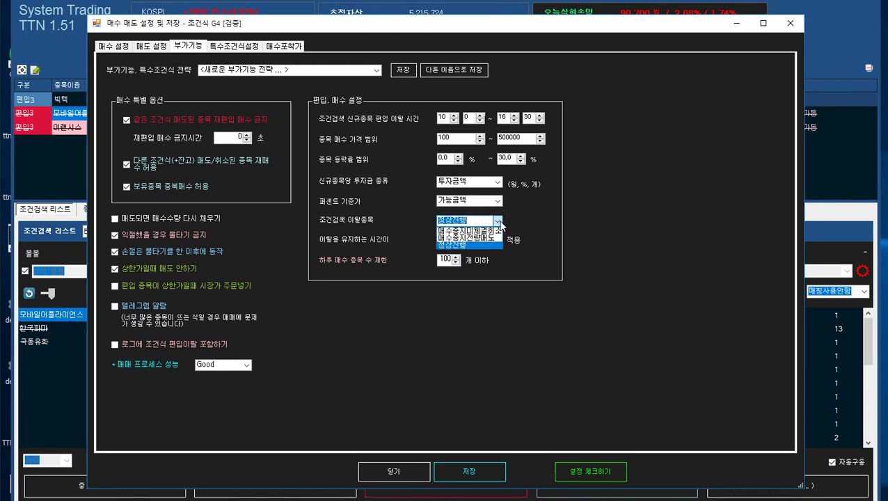
pyautogui.click(597, 224)
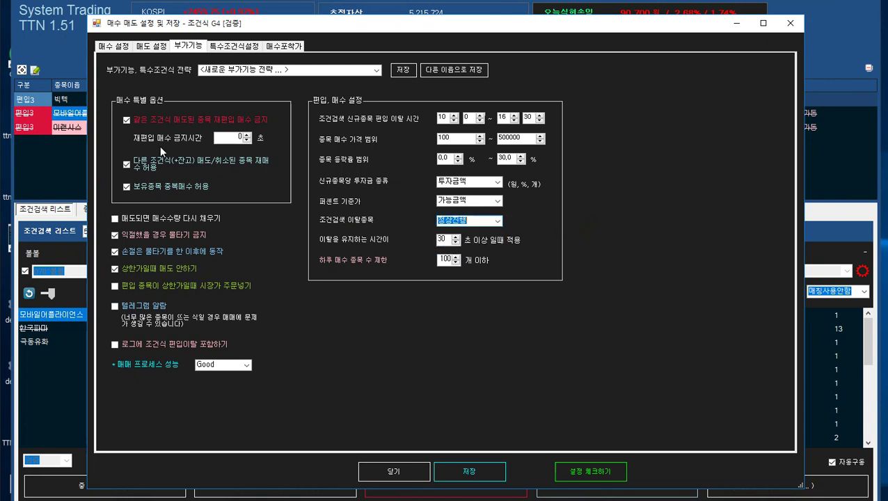
pyautogui.click(420, 475)
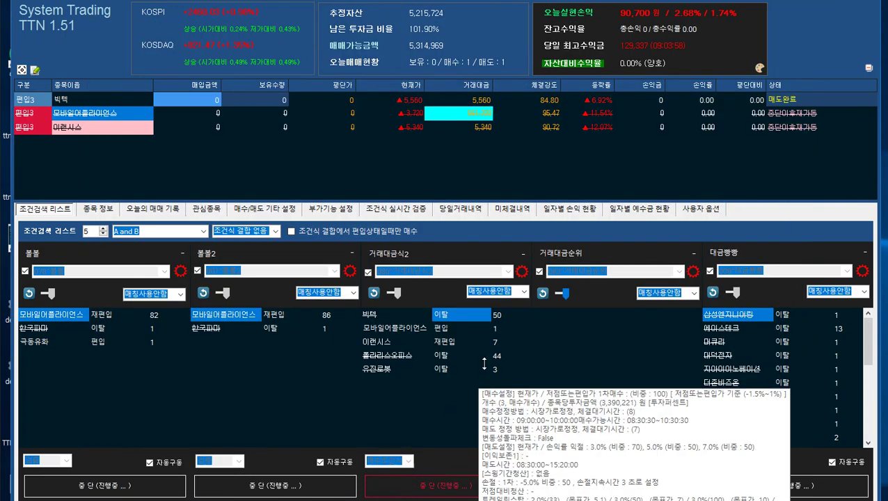
# - In the 거래대금순위 additional functions, try 매수중지전량매도 for 조건검색 이탈종목 with an exit hold time of 1 second
pyautogui.click(403, 356)
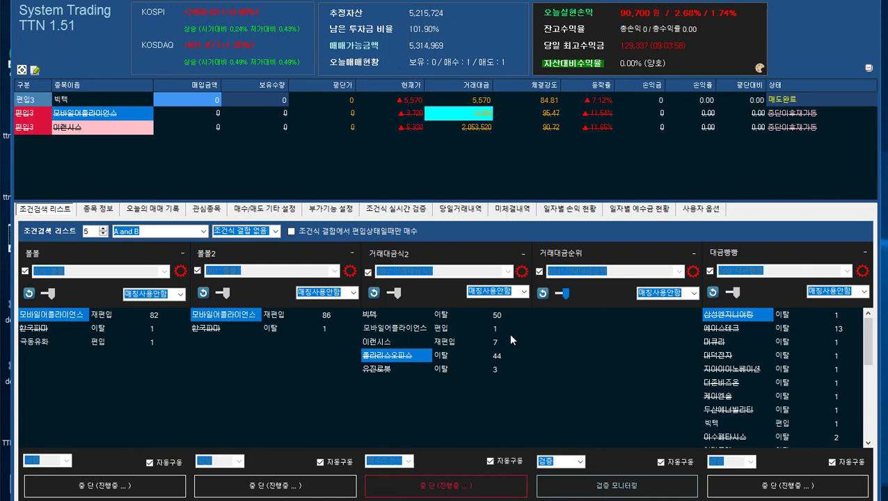
pyautogui.click(692, 271)
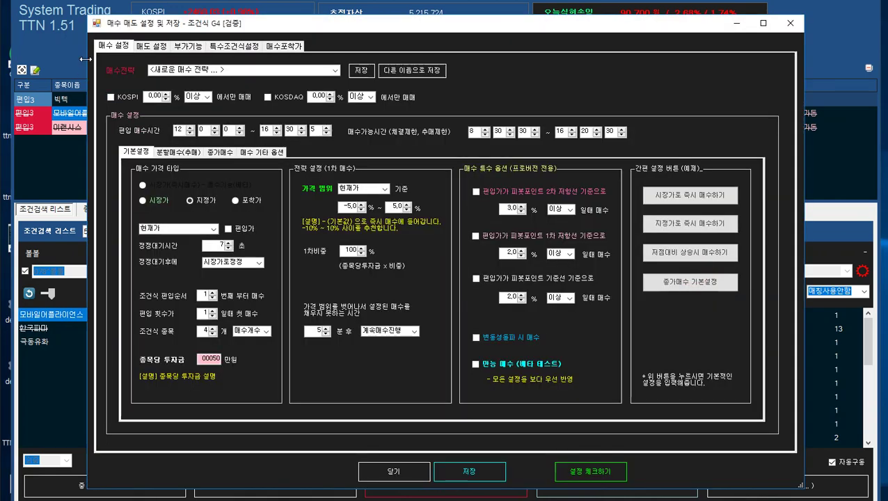
pyautogui.click(188, 46)
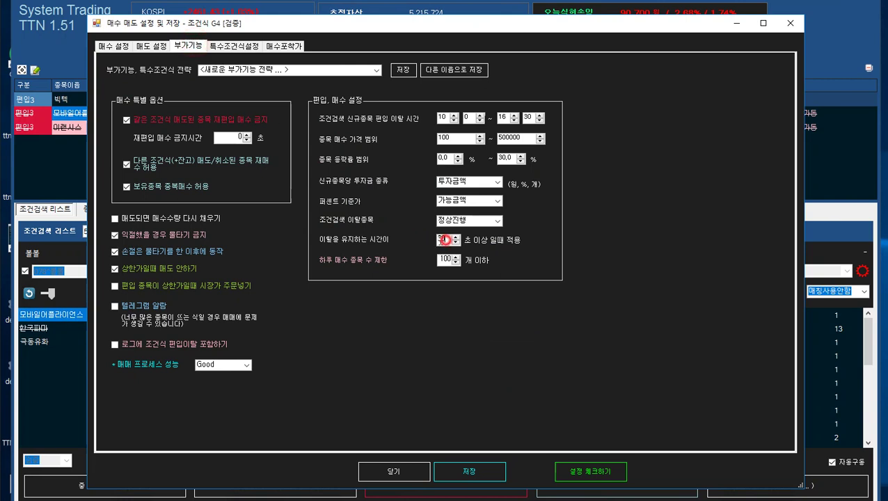
pyautogui.moveTo(445, 240); pyautogui.dragTo(435, 243)
pyautogui.click(498, 221)
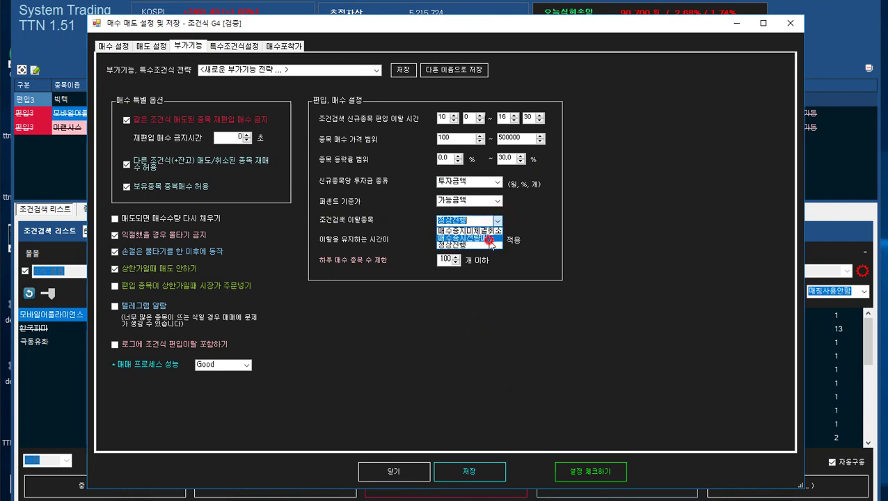
pyautogui.click(480, 237)
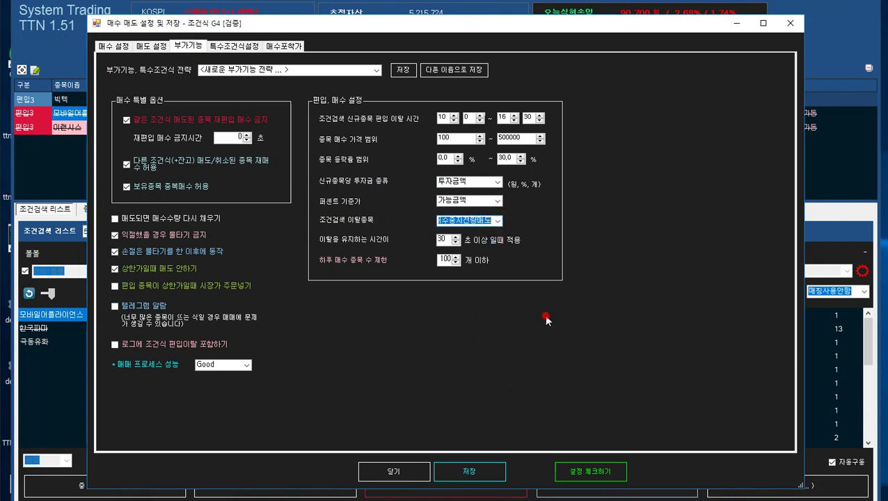
pyautogui.doubleClick(437, 239)
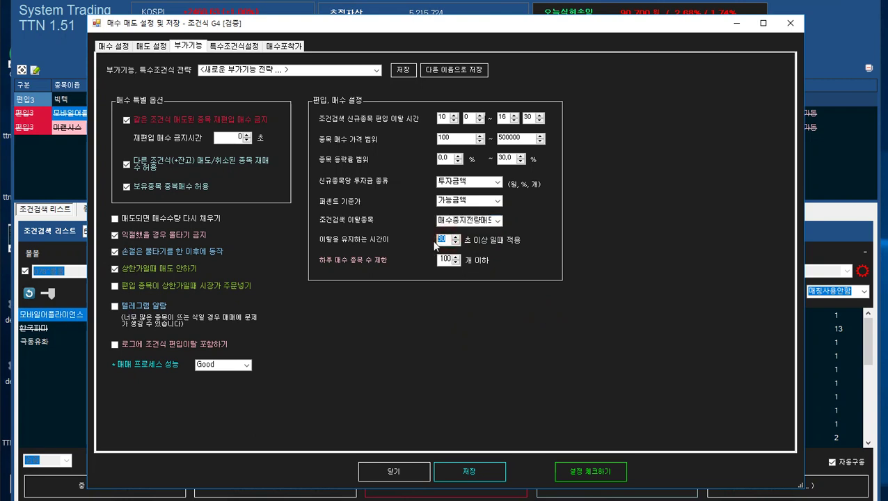
pyautogui.write('1')
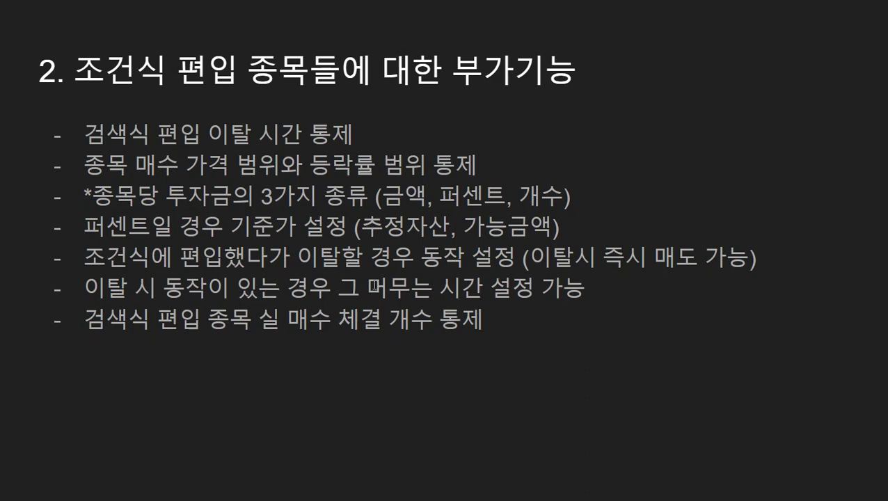
# - Examine the slide's points on exit hold time and on controlling the number of stocks actually bought
pyautogui.moveTo(367, 287); pyautogui.dragTo(598, 287)
pyautogui.click(597, 287)
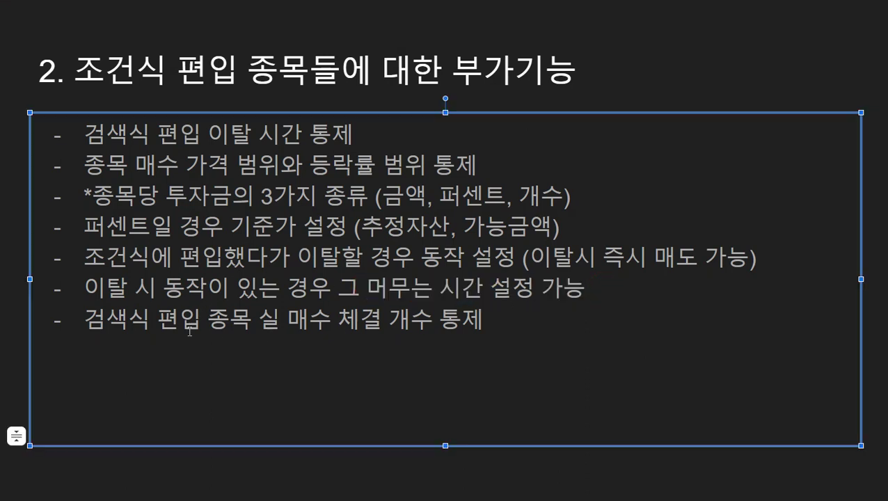
pyautogui.moveTo(85, 320); pyautogui.dragTo(484, 321)
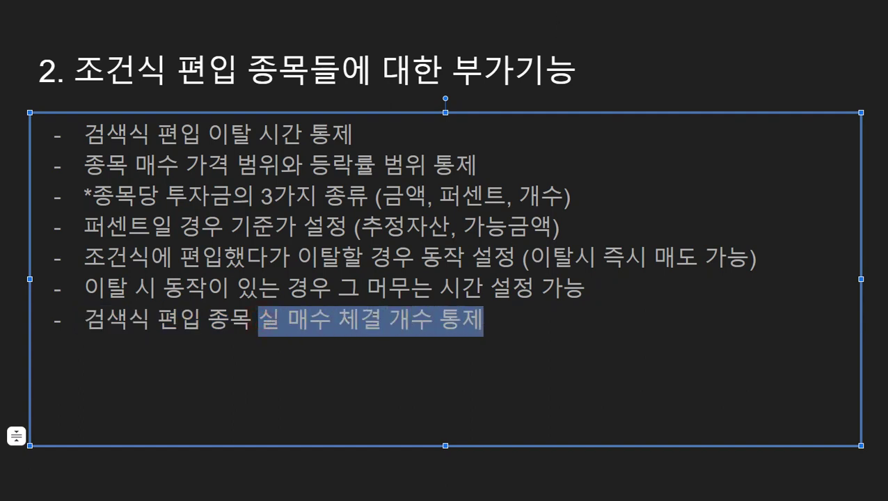
pyautogui.press('Escape')
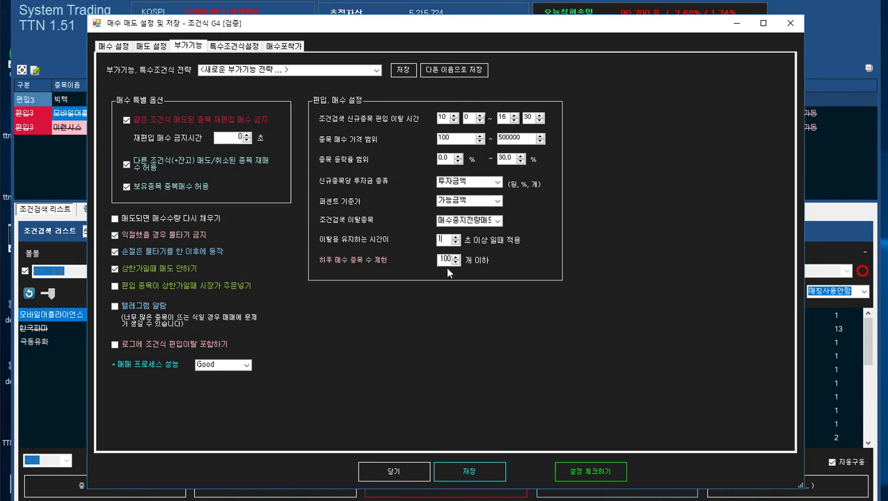
# - Examine the 조건식 종목 count in the 거래대금순위 buy settings, and close the settings without saving
pyautogui.press('Tab')
pyautogui.click(113, 46)
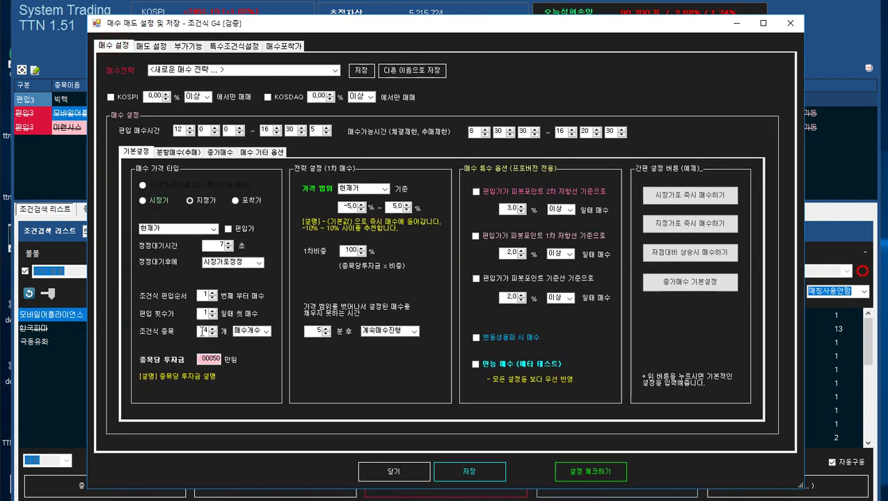
pyautogui.doubleClick(202, 331)
pyautogui.click(408, 473)
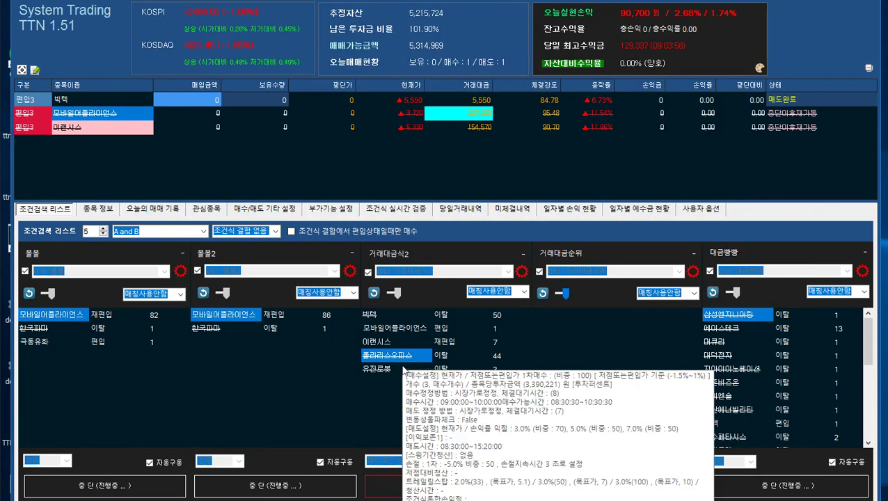
# - Examine 빅텍, 모바일어플라이언스, 이랜시스 and 폴라리스오피스 one by one under 거래대금식2
pyautogui.click(388, 314)
pyautogui.click(395, 329)
pyautogui.click(397, 341)
pyautogui.click(401, 355)
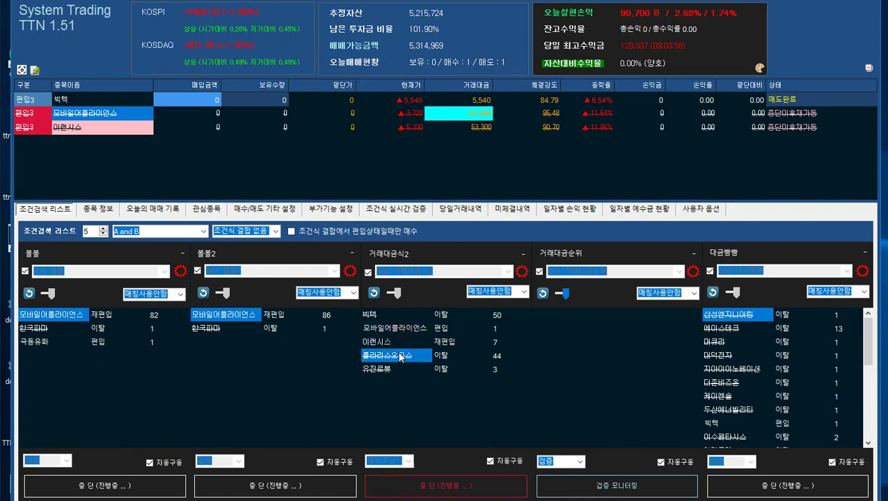
# - In the 거래대금순위 buy settings, try 저점대비 as the basis of the first-purchase 가격 범위
pyautogui.click(693, 272)
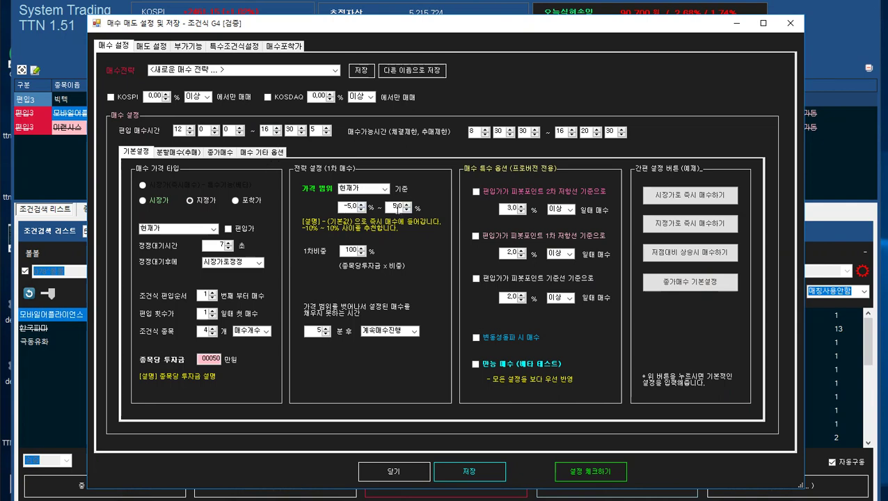
pyautogui.click(385, 189)
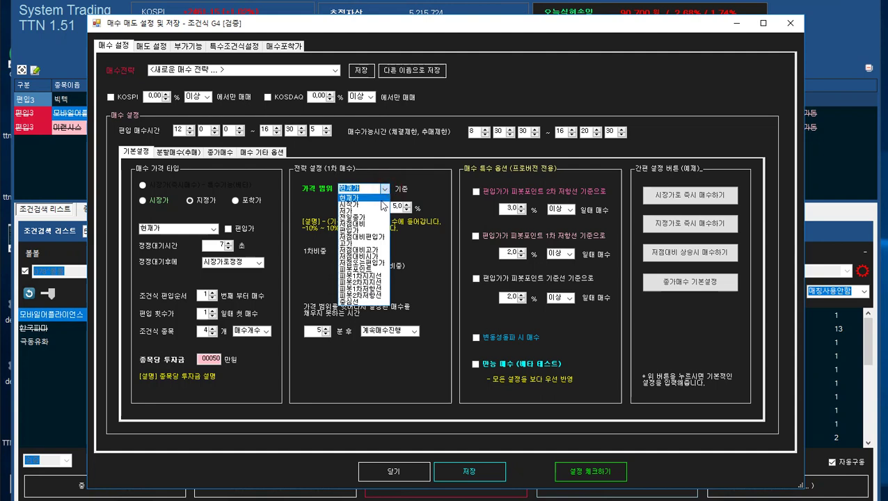
pyautogui.click(376, 224)
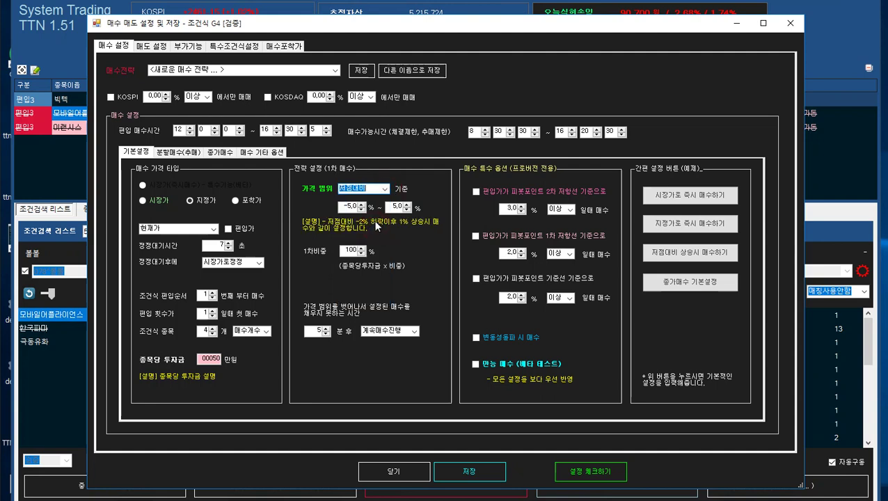
pyautogui.doubleClick(389, 208)
# - In the additional functions, try limiting 하루 매수 종목 수 제한 to 2 stocks
pyautogui.click(188, 45)
pyautogui.doubleClick(445, 259)
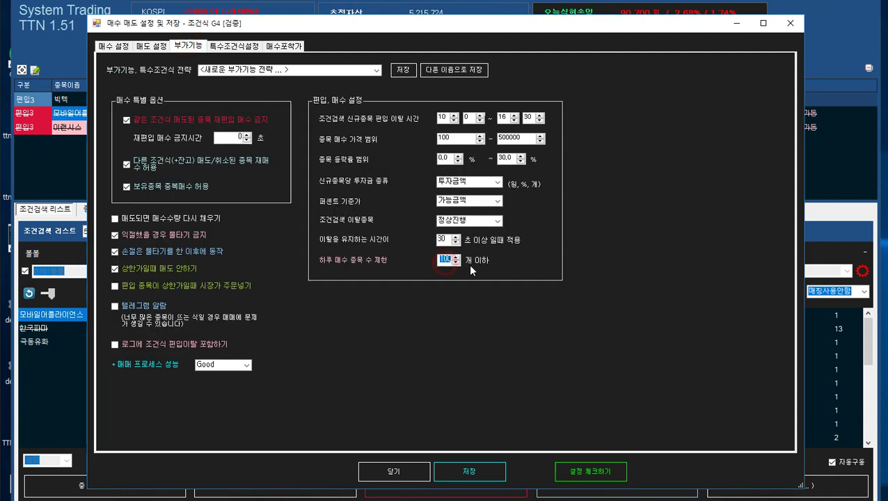
pyautogui.write('2')
pyautogui.click(468, 300)
pyautogui.click(534, 262)
pyautogui.doubleClick(444, 260)
pyautogui.click(575, 275)
# - Compare the 조건식 종목 count in the buy settings with 하루 매수 종목 수 제한, and close the settings without saving
pyautogui.click(113, 46)
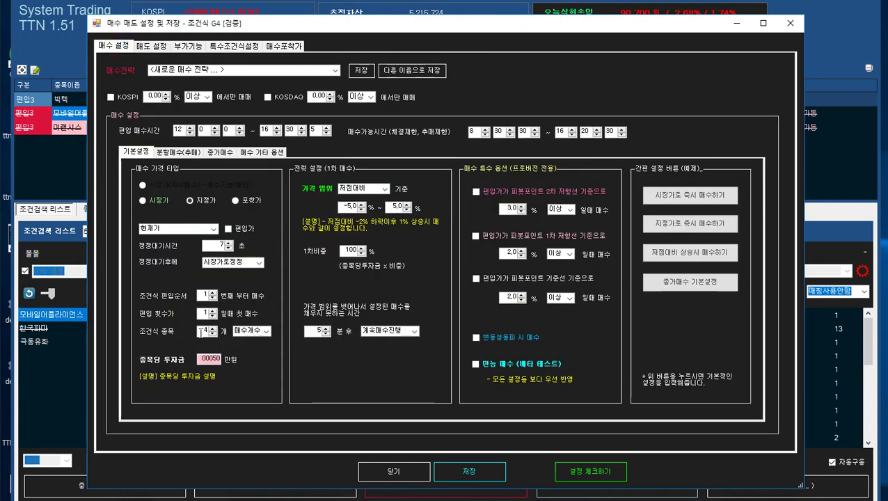
pyautogui.click(203, 331)
pyautogui.click(188, 46)
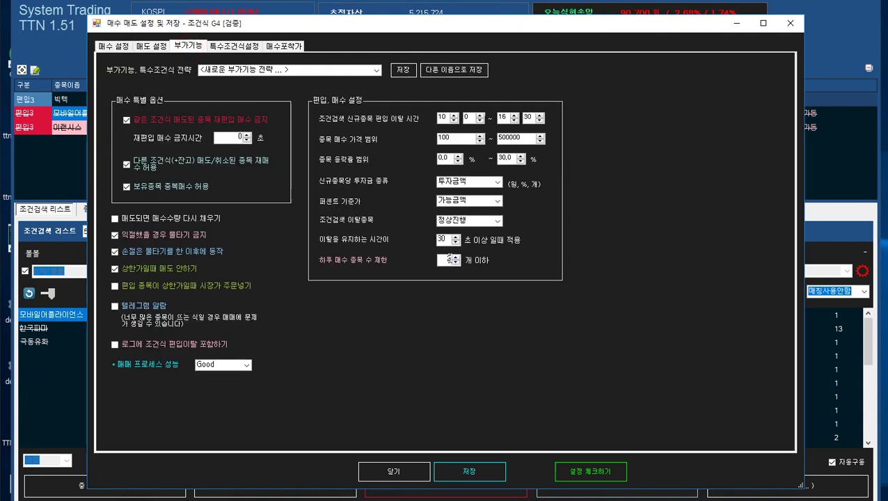
pyautogui.doubleClick(447, 258)
pyautogui.click(411, 475)
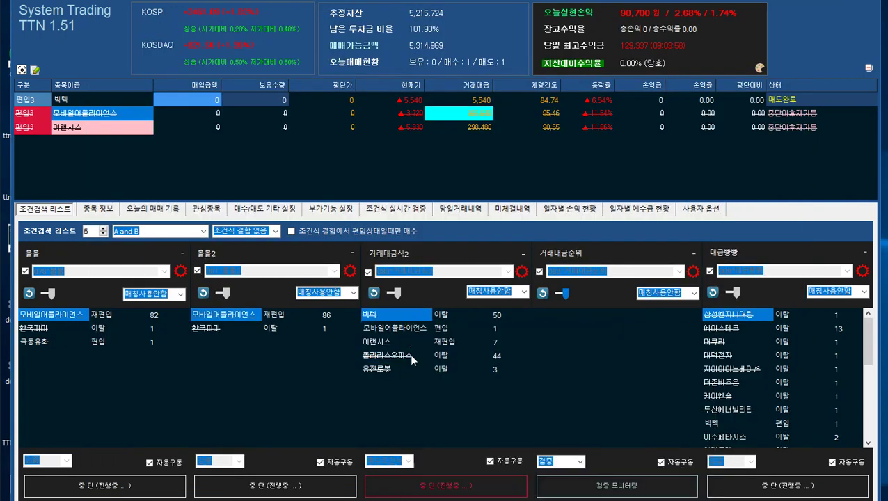
# - Examine 모바일어플라이언스 and 이랜시스 under 거래대금식2, and the upper 가격 범위 limit in the 거래대금순위 buy settings
pyautogui.click(411, 329)
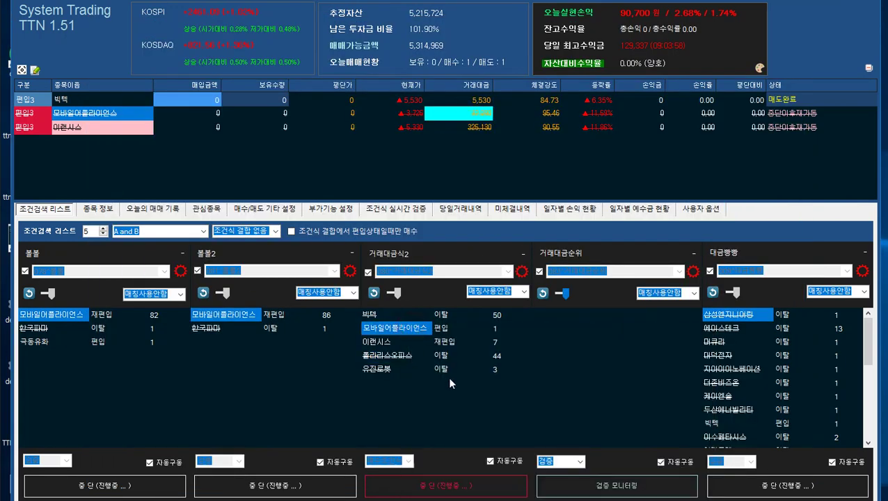
pyautogui.click(398, 342)
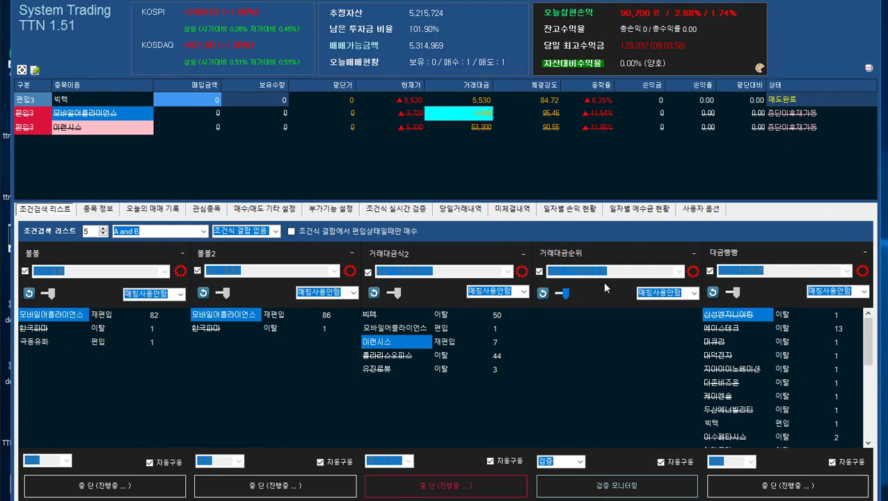
pyautogui.click(692, 272)
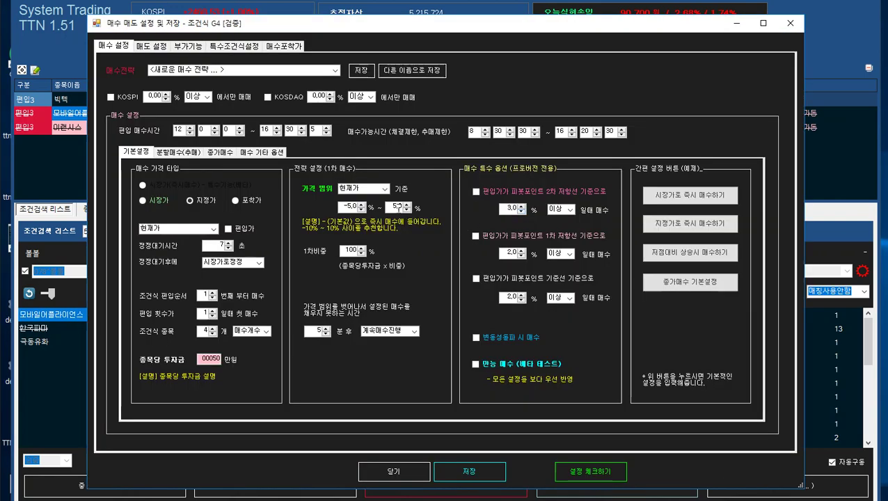
pyautogui.moveTo(397, 207); pyautogui.dragTo(384, 207)
# - Set 하루 매수 종목 수 제한 to 2 in the 거래대금순위 additional functions and save the settings
pyautogui.click(198, 46)
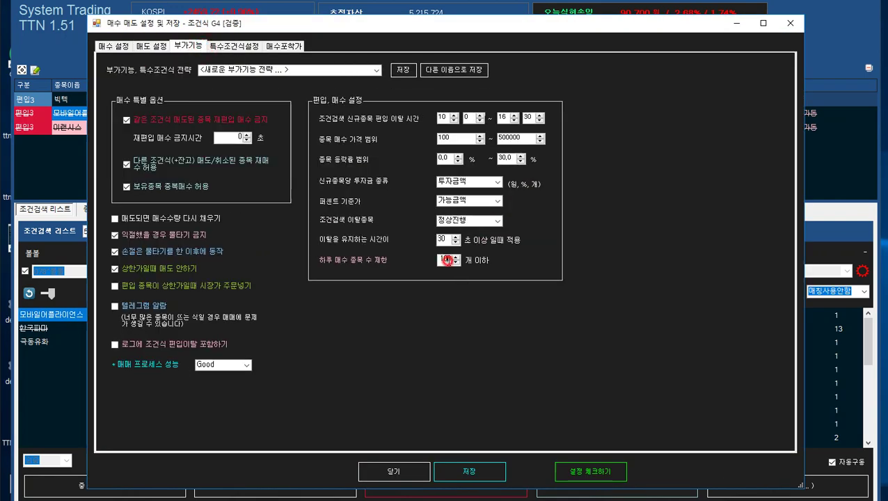
pyautogui.doubleClick(446, 259)
pyautogui.write('4')
pyautogui.click(479, 476)
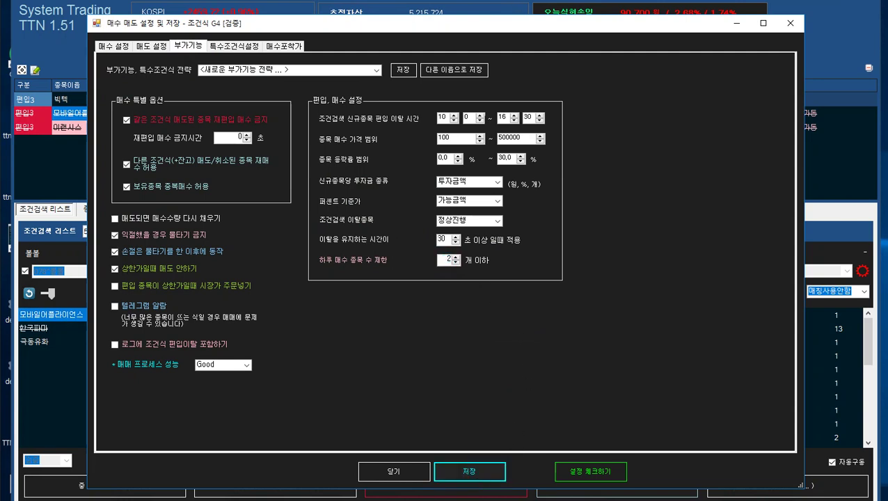